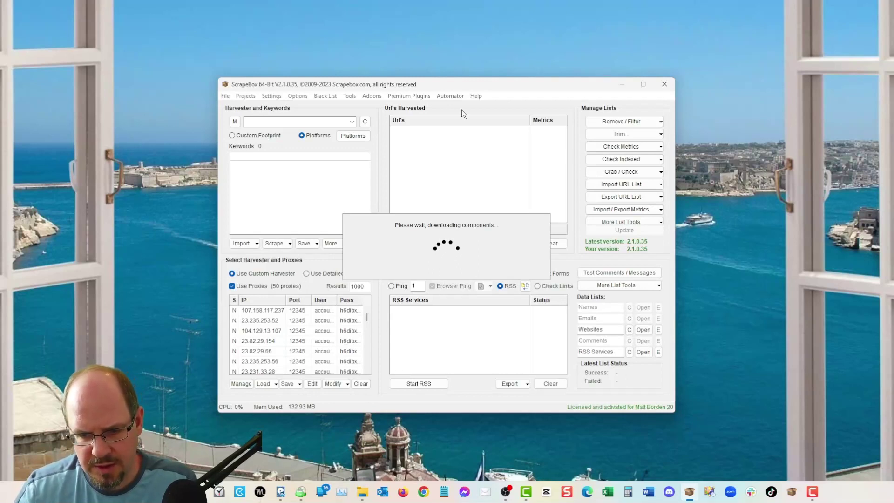
# Step: Review the available premium plugins and their versions
pyautogui.moveTo(467, 85); pyautogui.dragTo(438, 67)
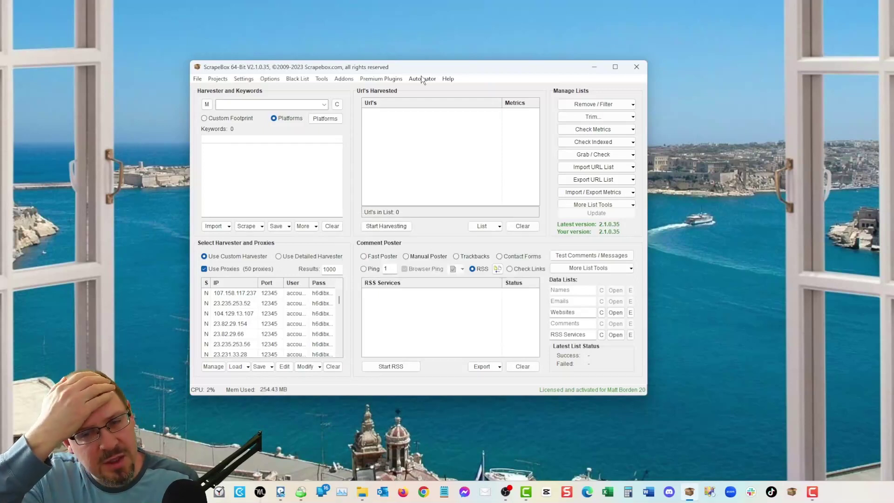
pyautogui.click(381, 79)
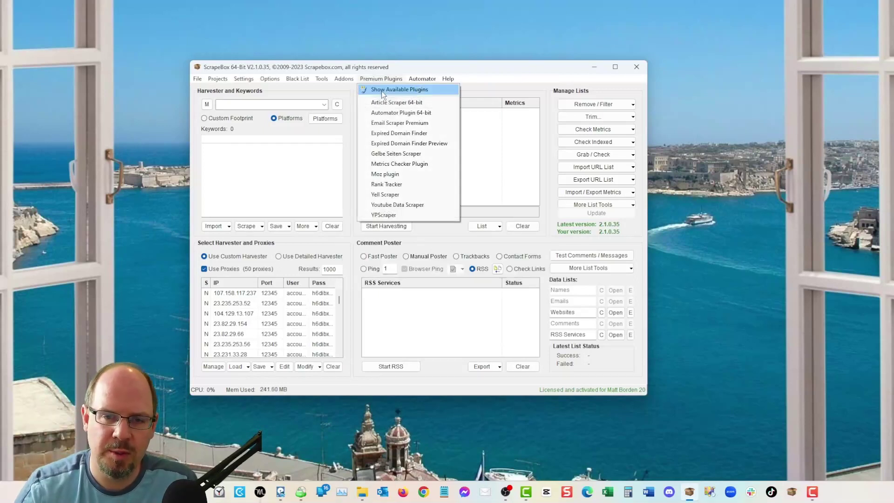
pyautogui.click(383, 89)
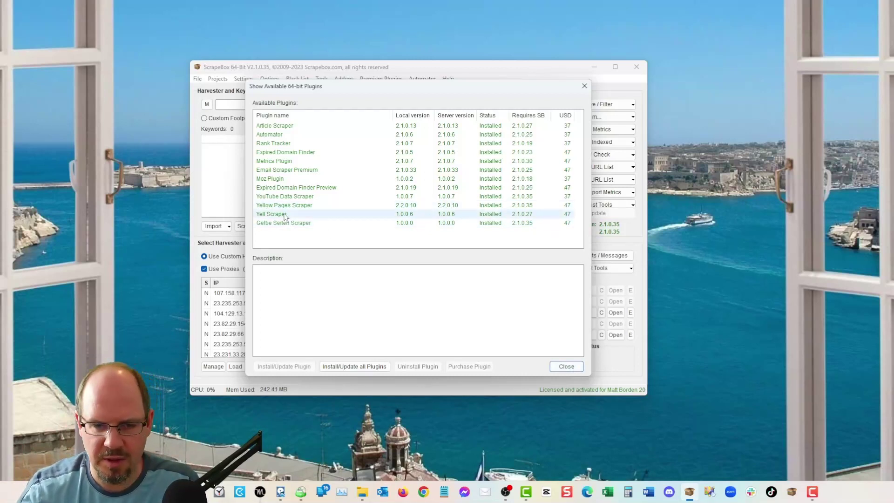
pyautogui.click(566, 366)
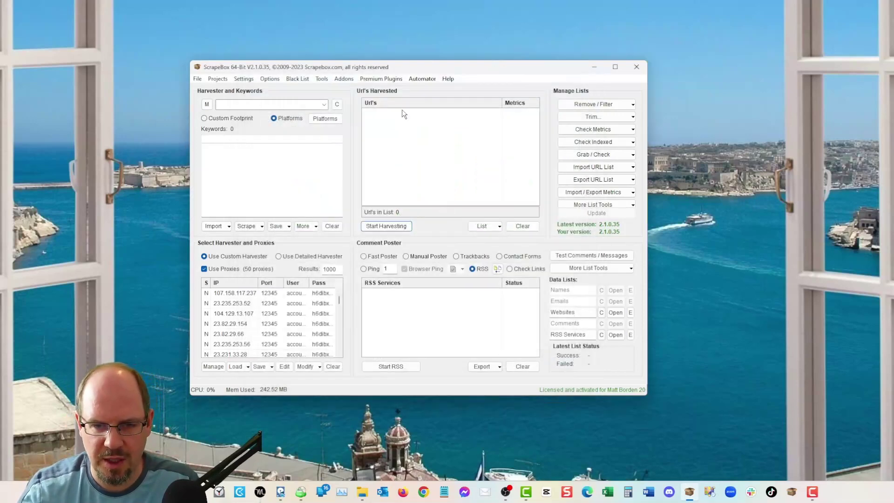
# Step: Launch the Yell Scraper plugin and dismiss the Yell website alert
pyautogui.click(389, 80)
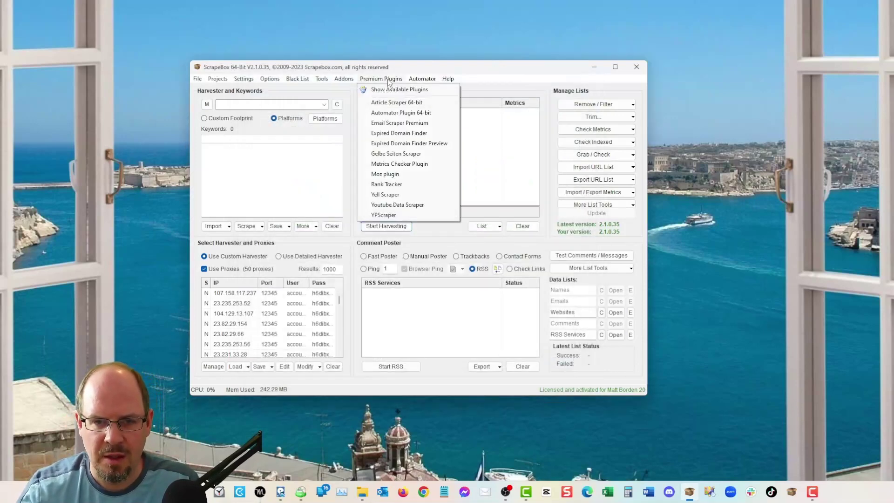
pyautogui.click(403, 195)
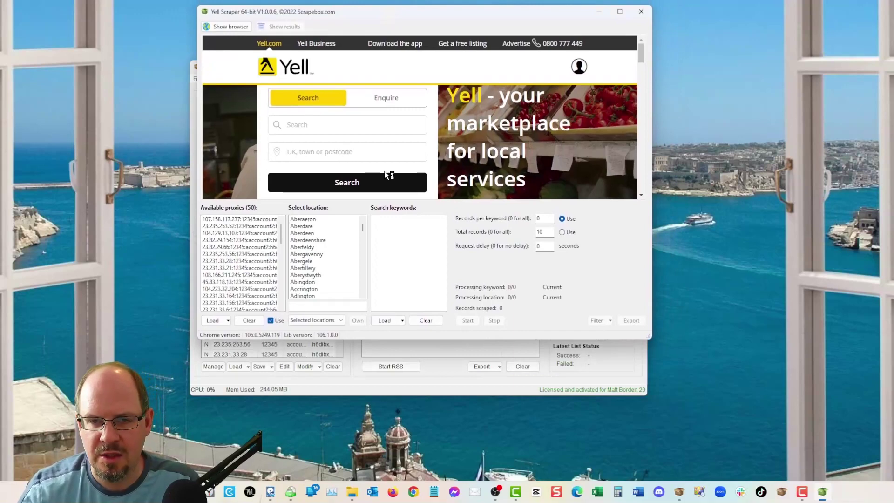
pyautogui.click(494, 132)
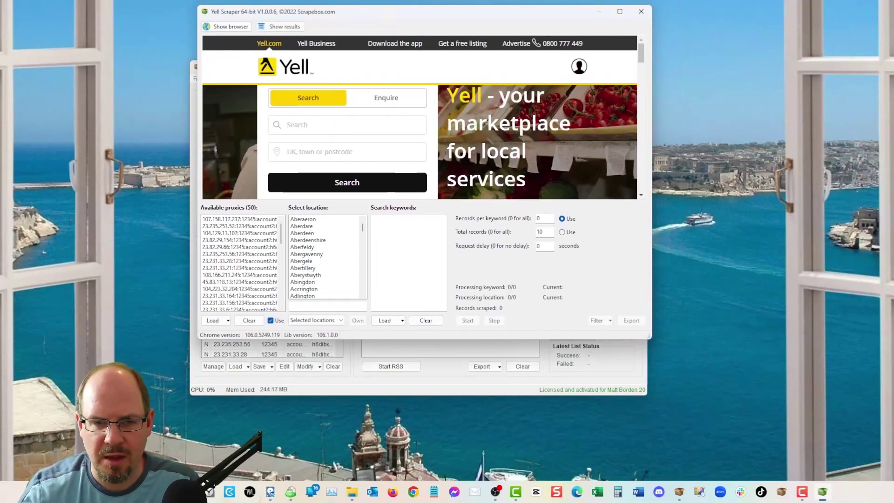
# Step: Enlarge and reposition the Yell Scraper window, then scroll the embedded Yell homepage
pyautogui.moveTo(652, 341); pyautogui.dragTo(801, 436)
pyautogui.moveTo(476, 15); pyautogui.dragTo(364, 2)
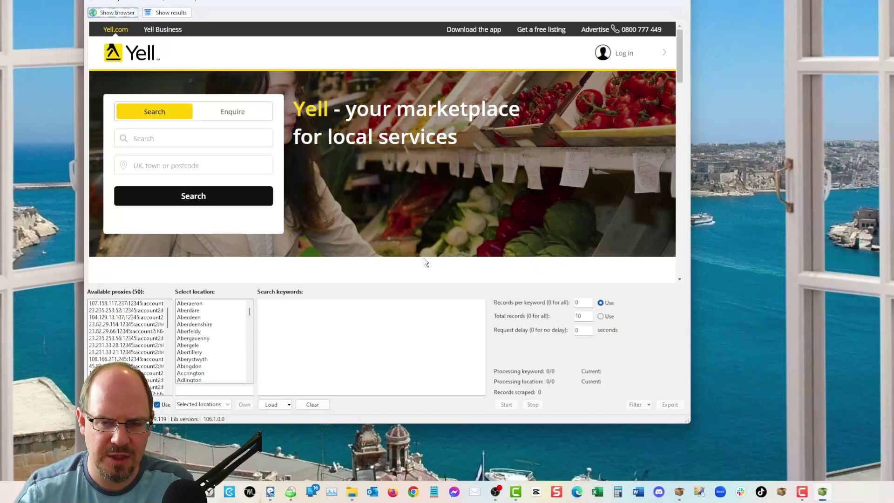
pyautogui.scroll(-15, 351, 202)
pyautogui.scroll(6, 349, 195)
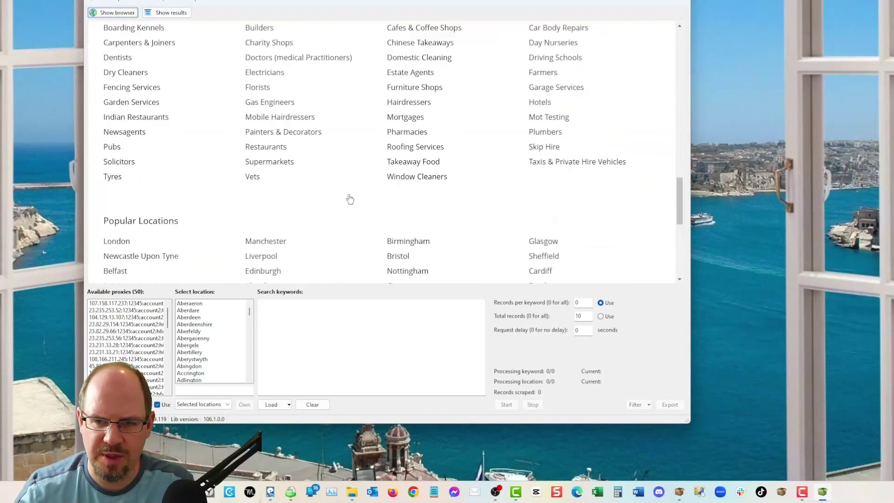
pyautogui.scroll(9, 350, 199)
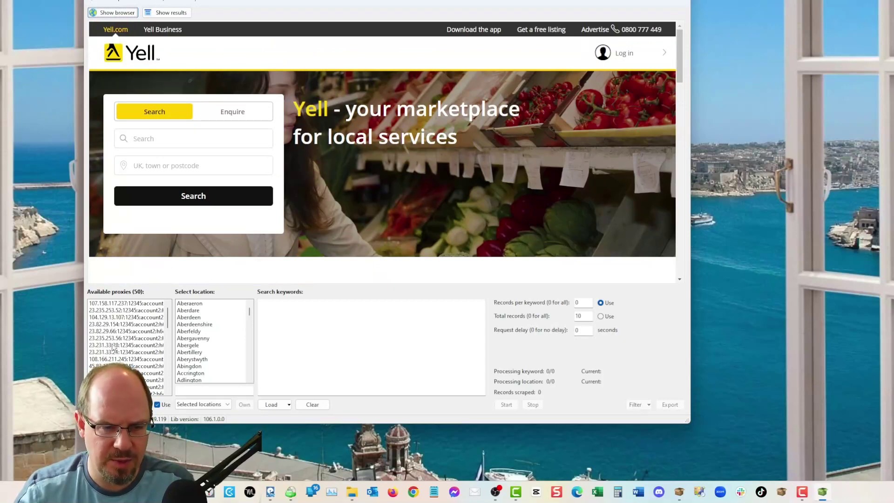
# Step: Filter the location list by 'london' and keep scraping only Selected locations
pyautogui.click(208, 386)
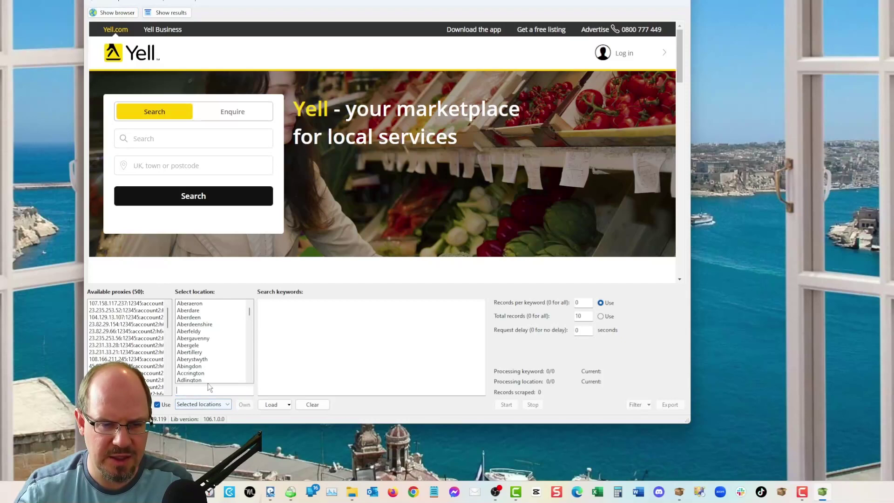
pyautogui.write('london')
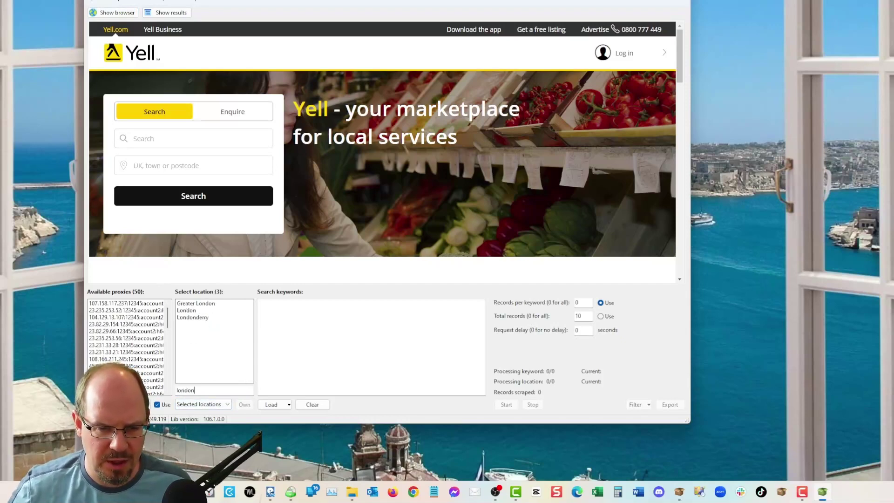
pyautogui.click(203, 404)
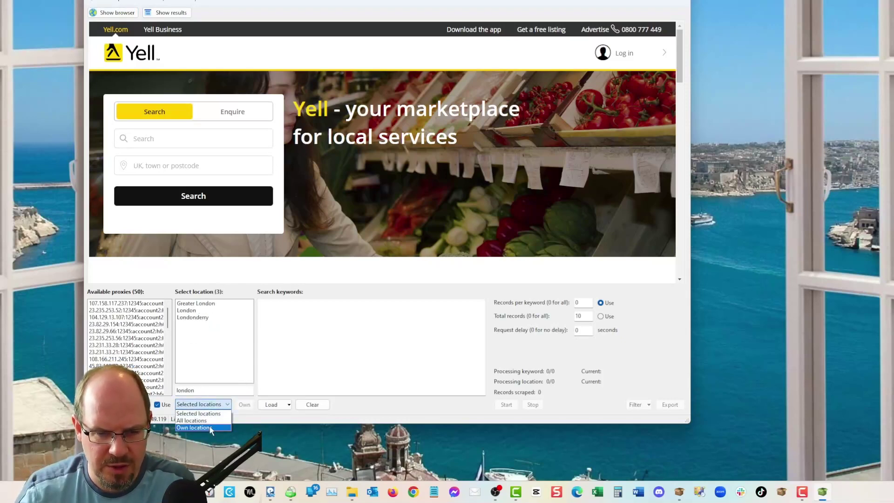
pyautogui.click(345, 335)
# Step: Enter 'accountants' as the search keyword and inspect the records-per-keyword and delay values
pyautogui.click(345, 337)
pyautogui.write('accountants')
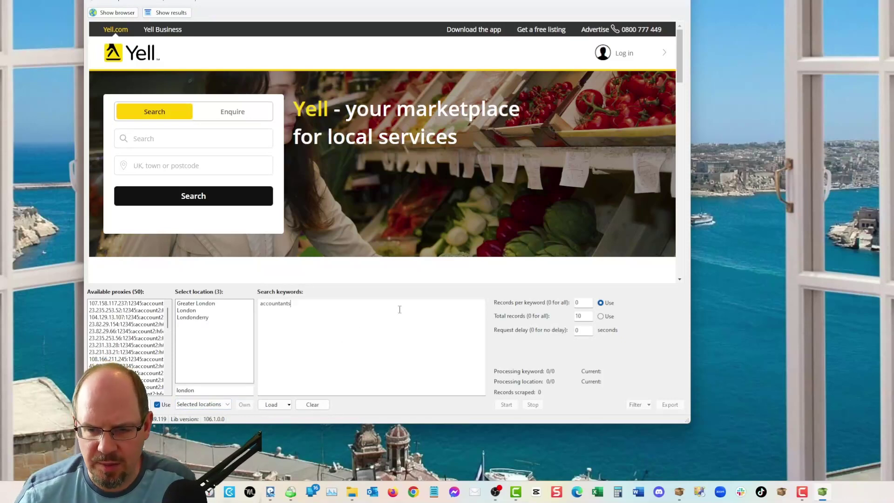
pyautogui.doubleClick(584, 303)
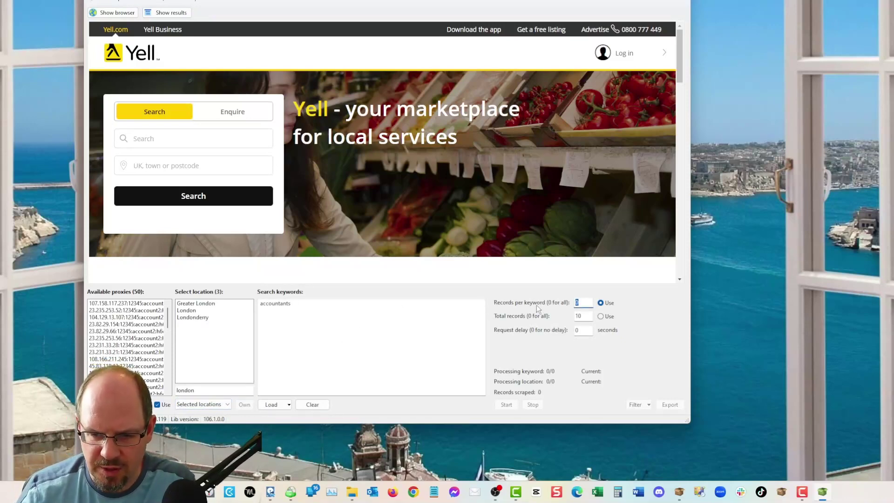
pyautogui.doubleClick(581, 330)
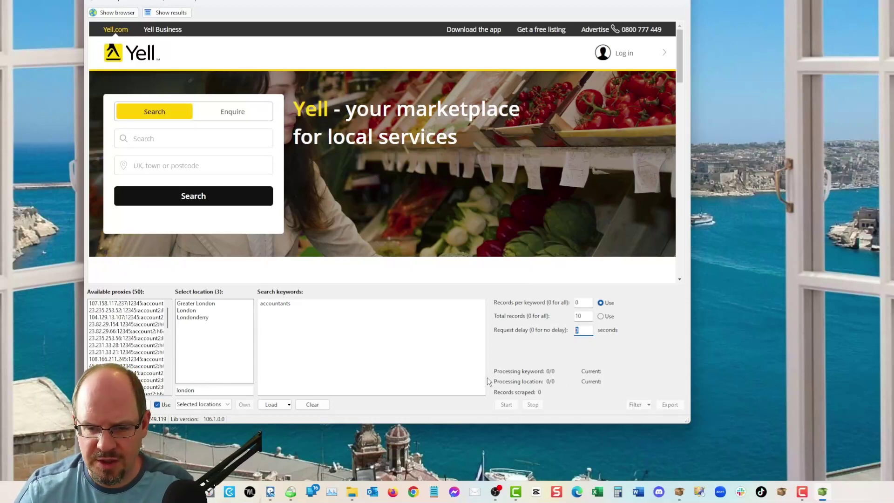
# Step: Recheck the keyword and records-per-keyword fields, then choose London as the location
pyautogui.click(300, 310)
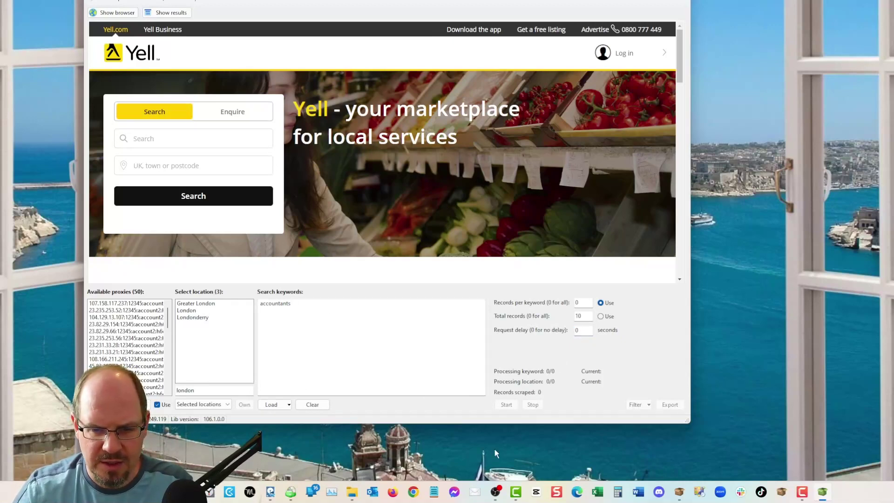
pyautogui.click(584, 303)
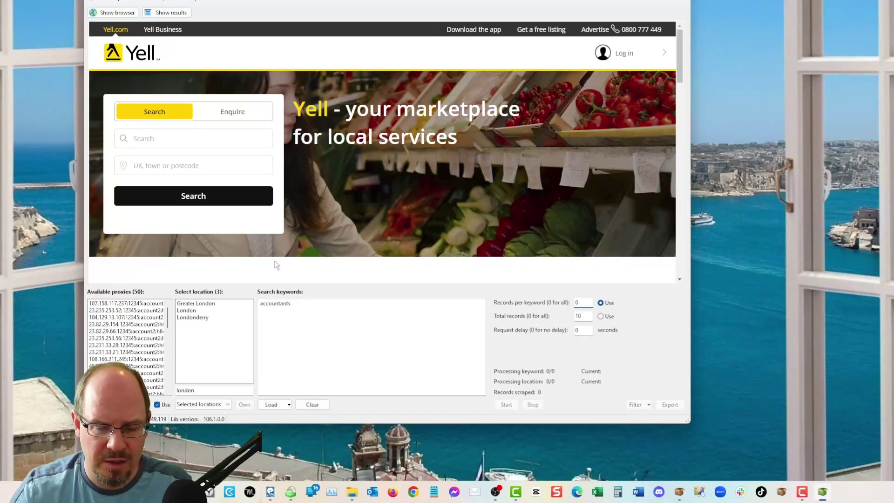
pyautogui.click(285, 303)
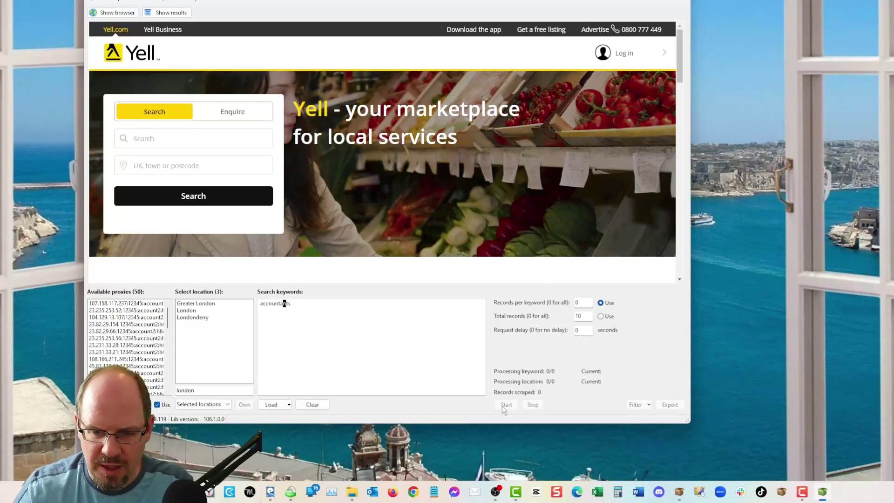
pyautogui.click(585, 303)
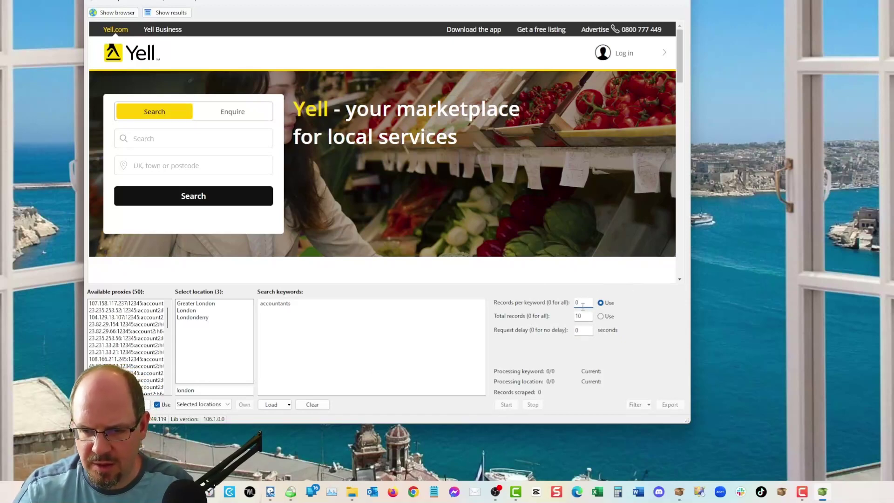
pyautogui.click(187, 310)
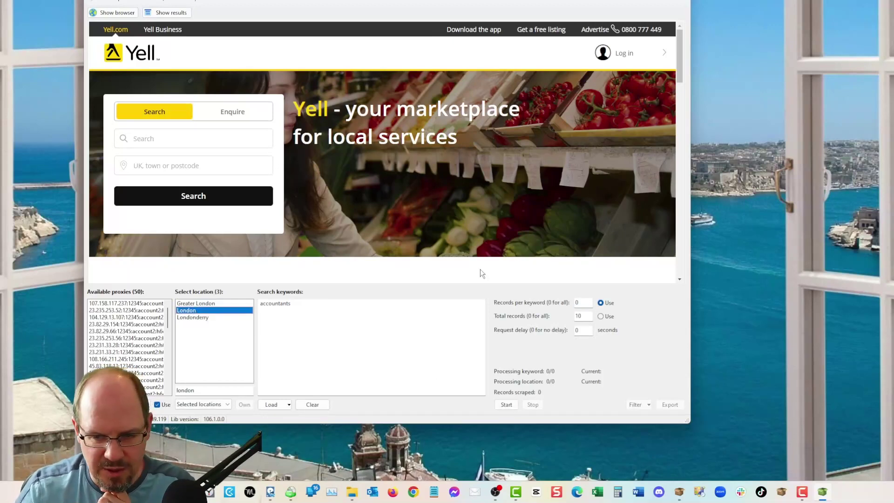
# Step: Run the accountants-in-London Yell scrape, dismiss the completion notice, and close the scraper
pyautogui.click(507, 405)
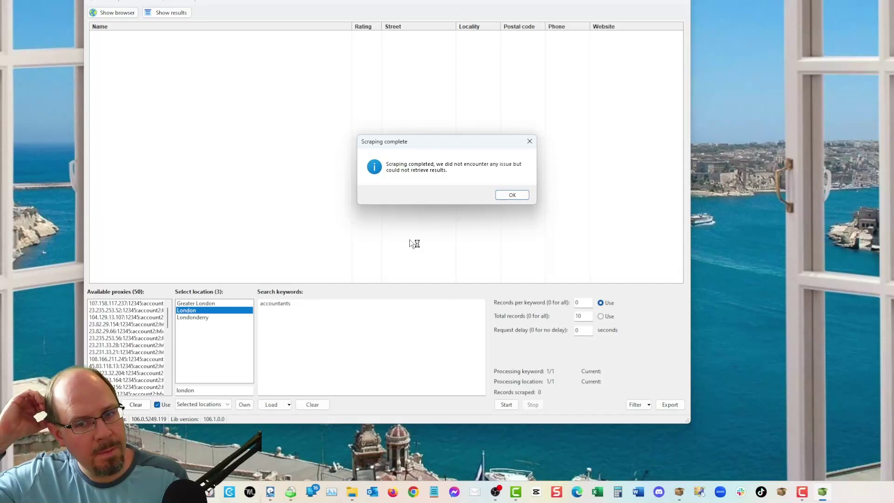
pyautogui.click(502, 194)
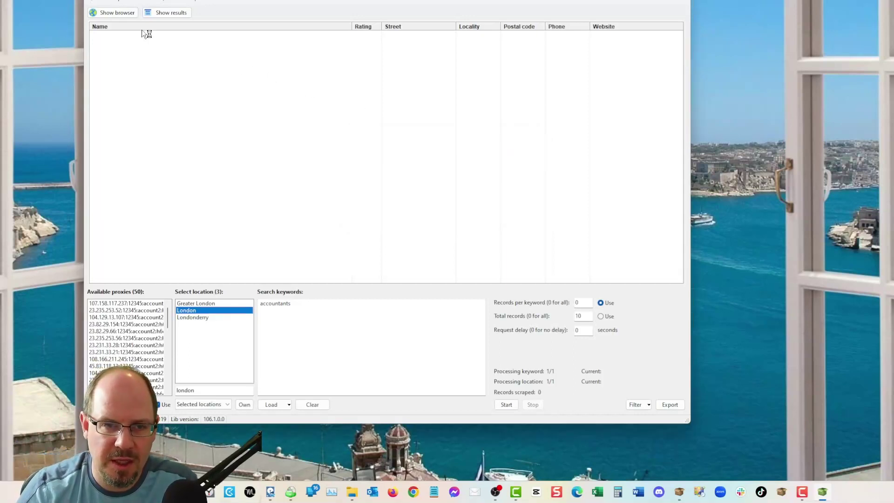
pyautogui.click(120, 16)
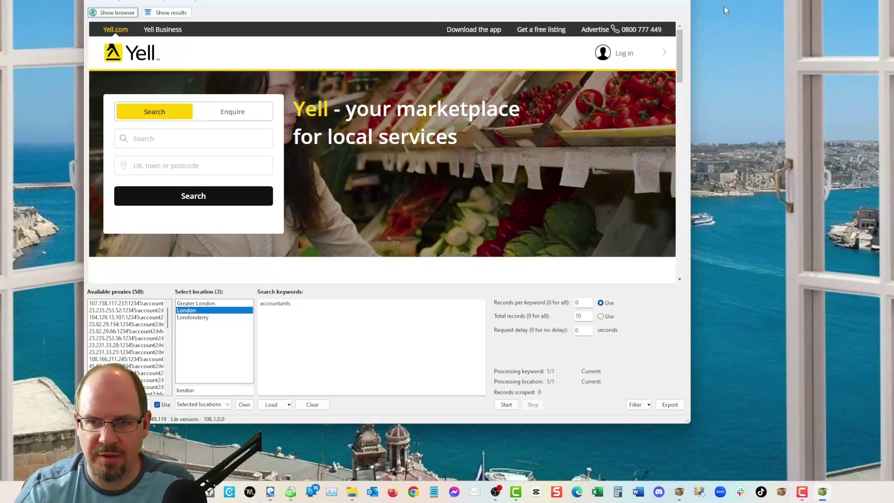
pyautogui.click(680, 3)
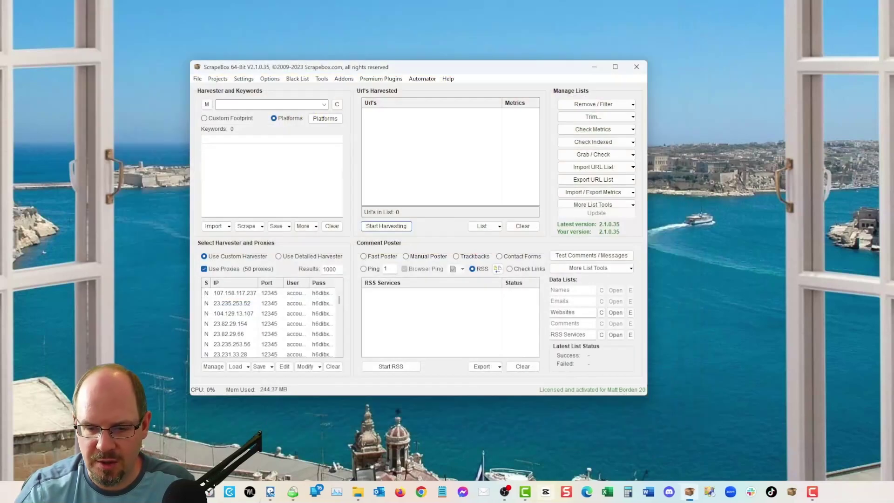
# Step: Open the YP Scraper on Yellowpages.com, scroll its results columns sideways, then close it
pyautogui.click(365, 81)
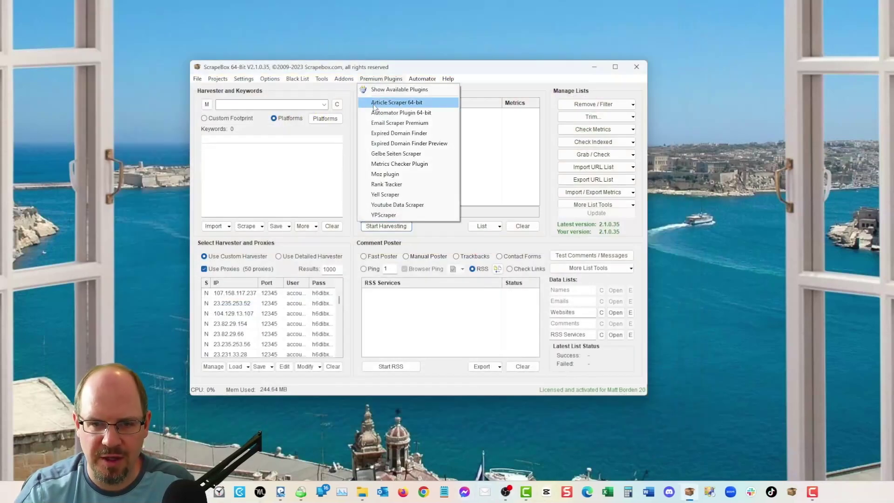
pyautogui.click(397, 208)
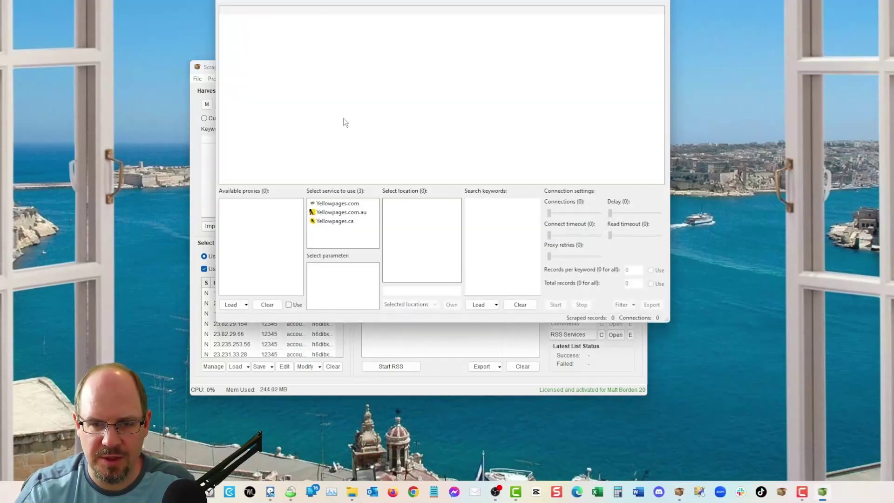
pyautogui.click(417, 224)
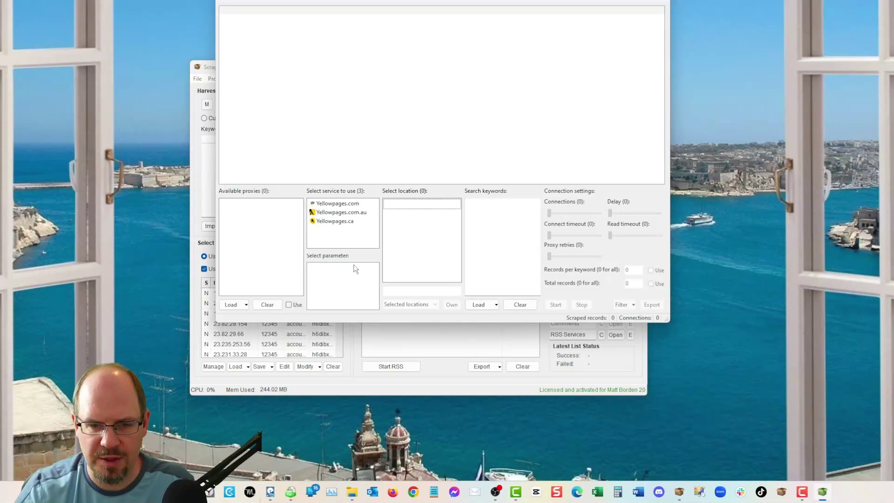
pyautogui.click(350, 204)
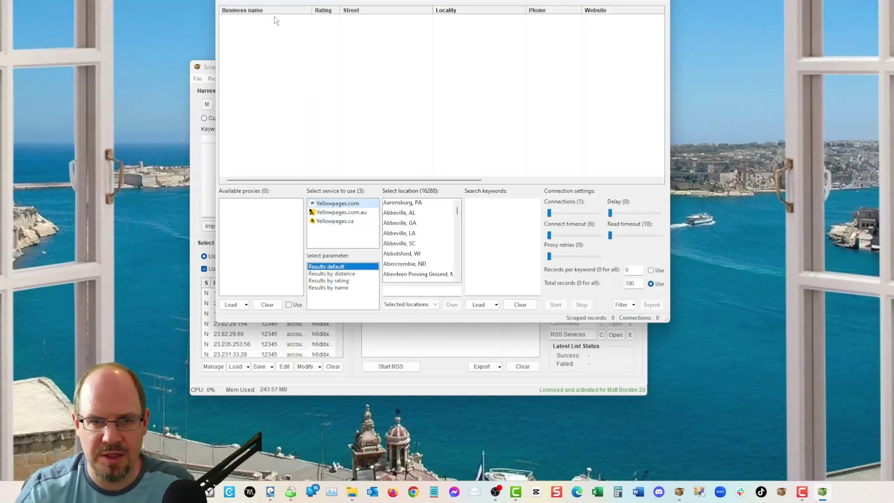
pyautogui.moveTo(309, 180); pyautogui.dragTo(354, 177)
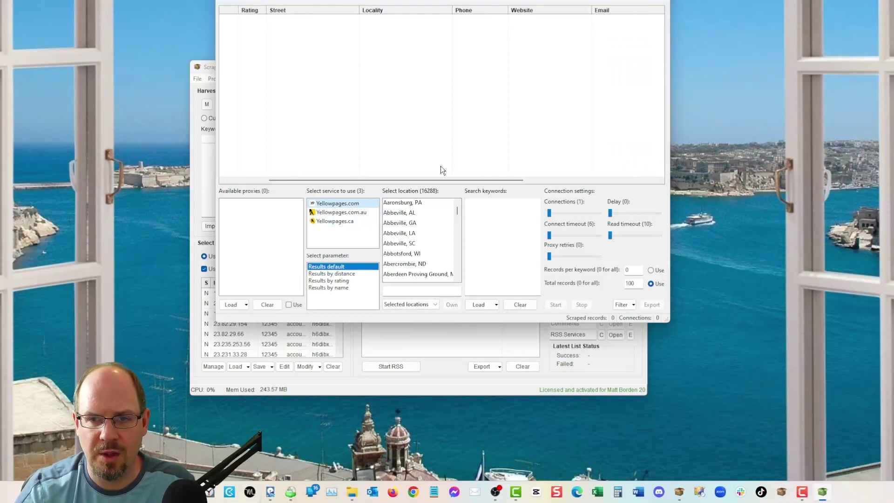
pyautogui.moveTo(409, 180); pyautogui.dragTo(530, 182)
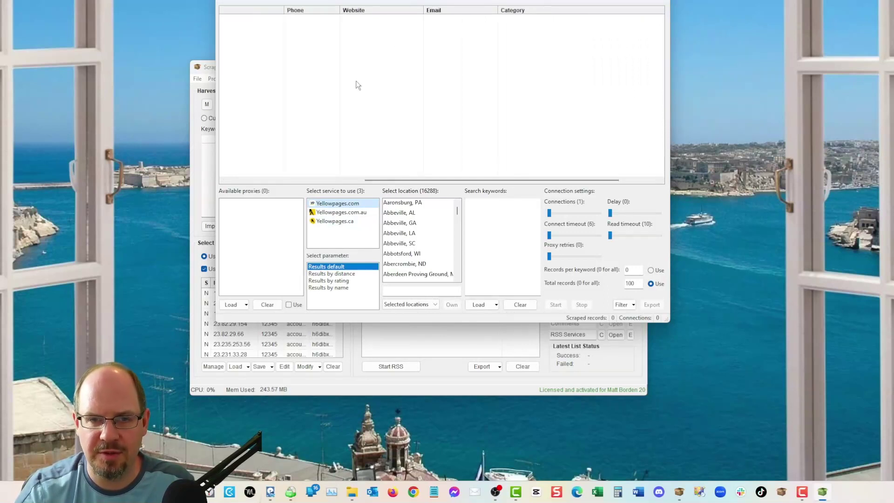
pyautogui.moveTo(540, 180); pyautogui.dragTo(405, 181)
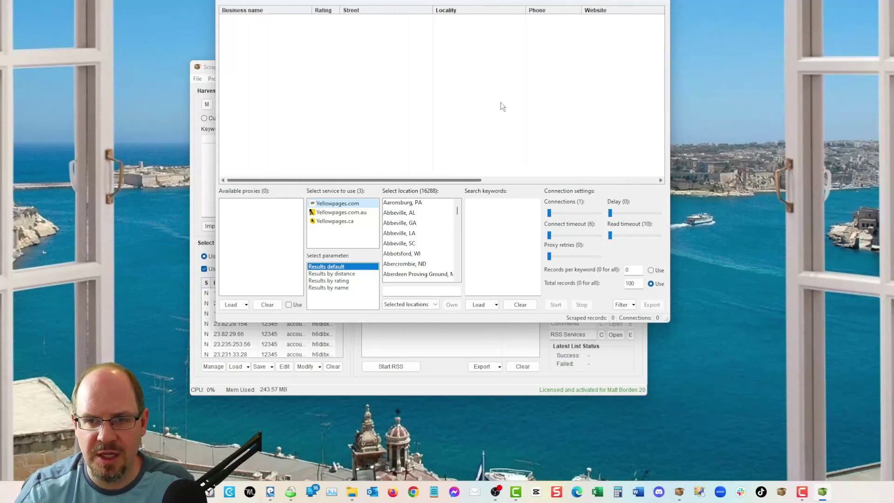
pyautogui.click(658, 2)
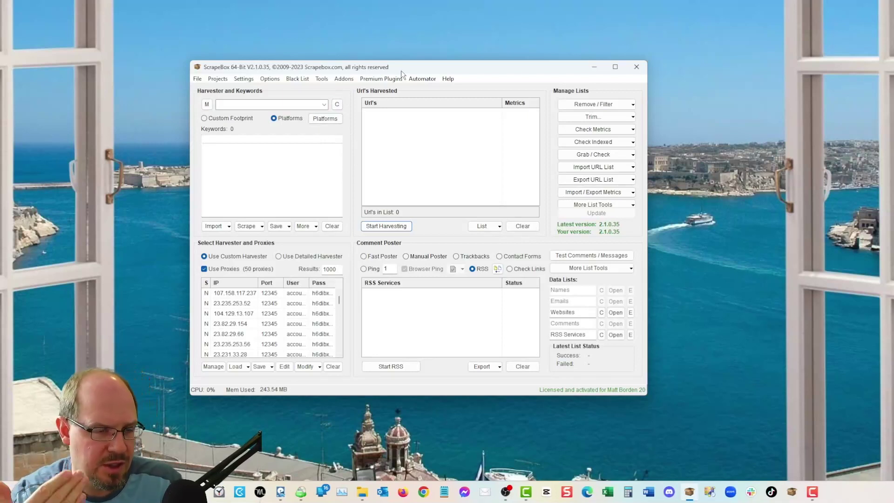
# Step: Enter 'accountants london UK' as the only harvester keyword
pyautogui.click(387, 78)
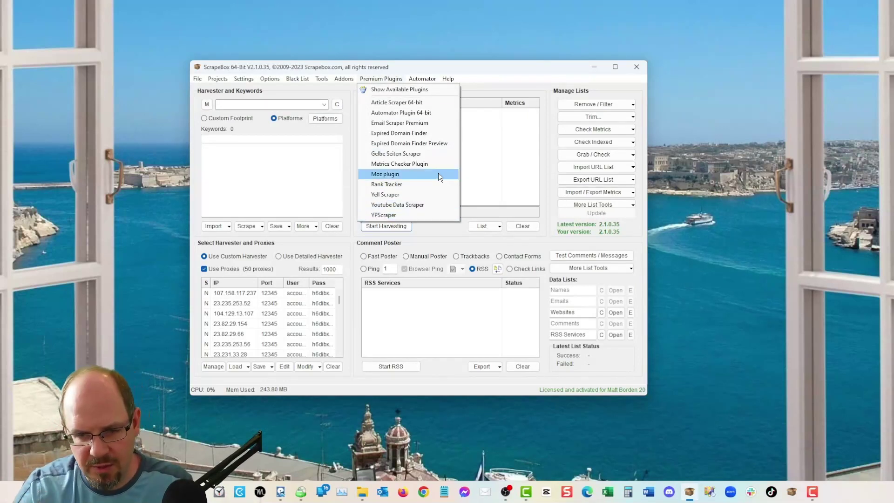
pyautogui.click(272, 162)
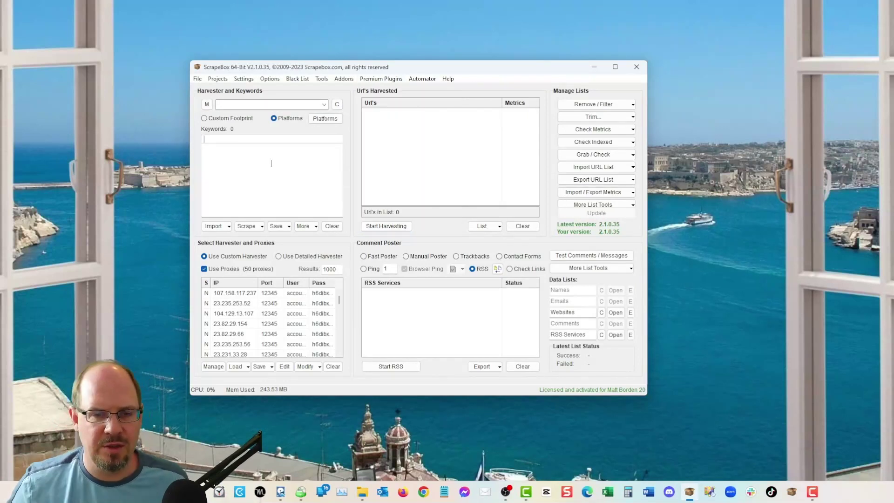
pyautogui.write('accountants london UK')
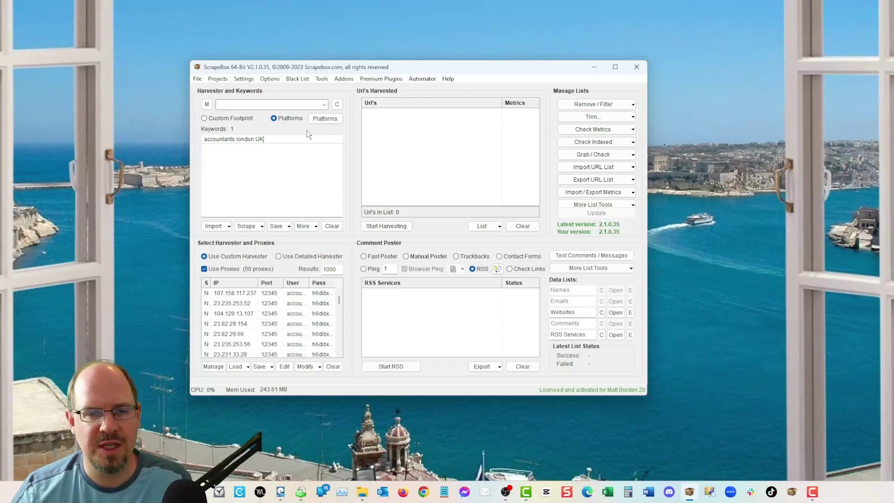
pyautogui.moveTo(267, 140); pyautogui.dragTo(235, 142)
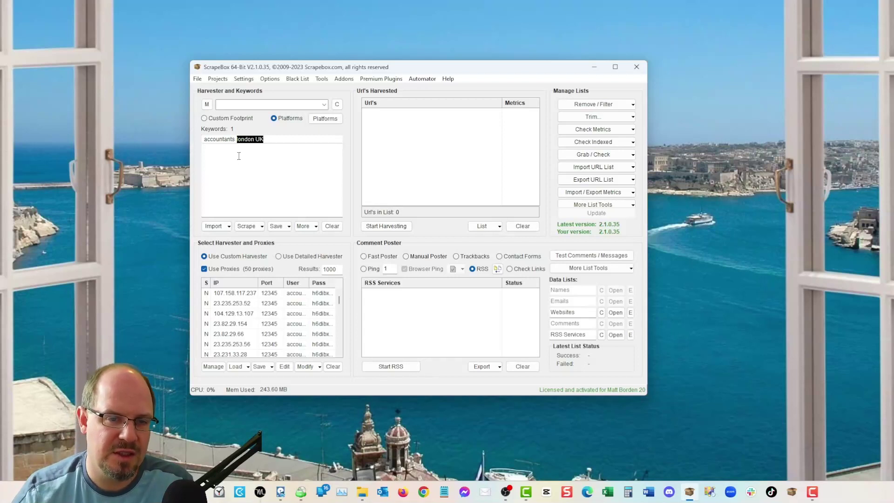
# Step: Search Google in Firefox for 'accountants london uk'
pyautogui.click(403, 492)
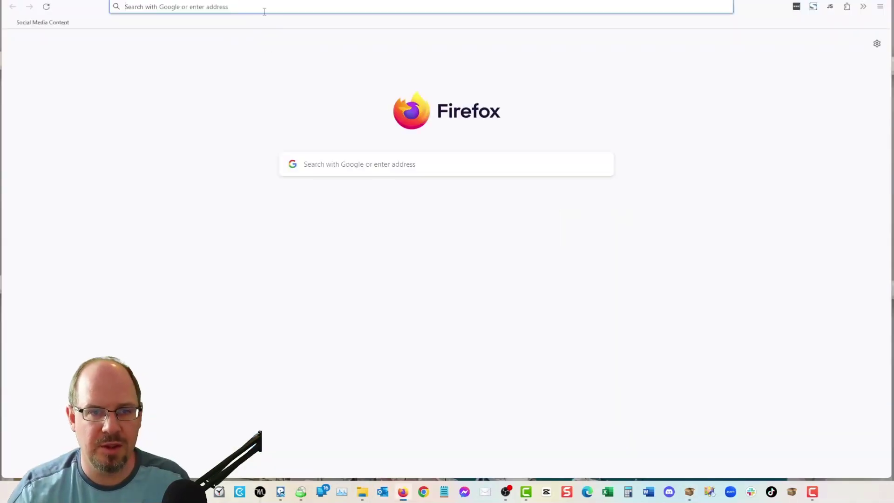
pyautogui.click(312, 173)
pyautogui.write('accounta')
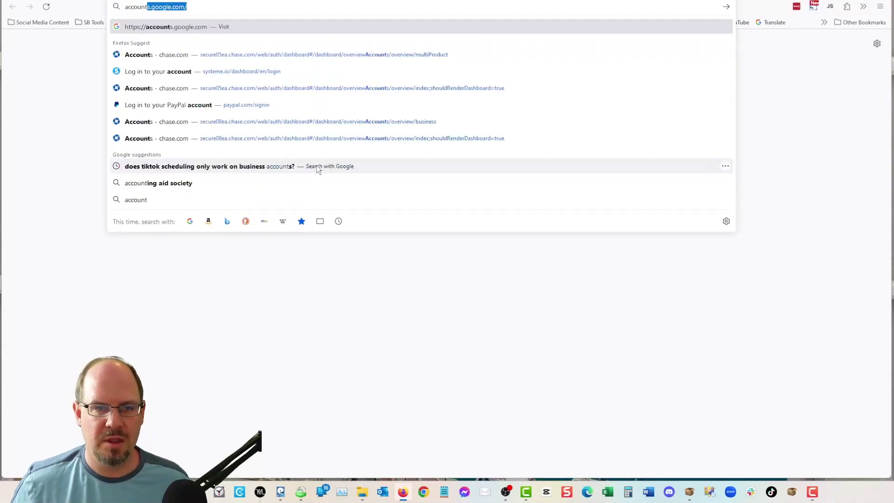
pyautogui.write('nts u')
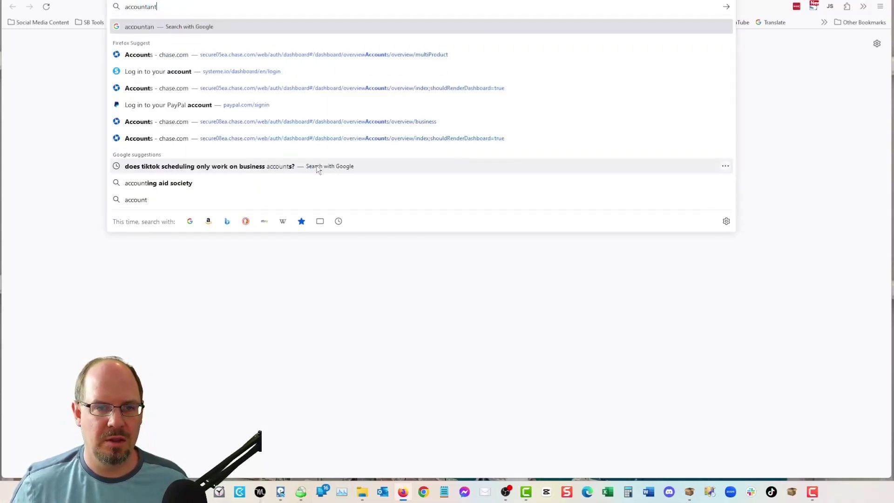
pyautogui.press('BackSpace')
pyautogui.write('london')
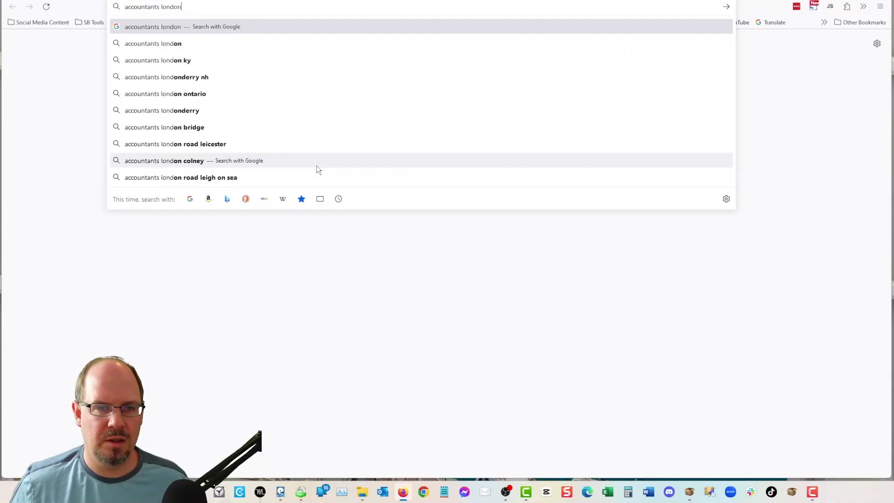
pyautogui.click(317, 166)
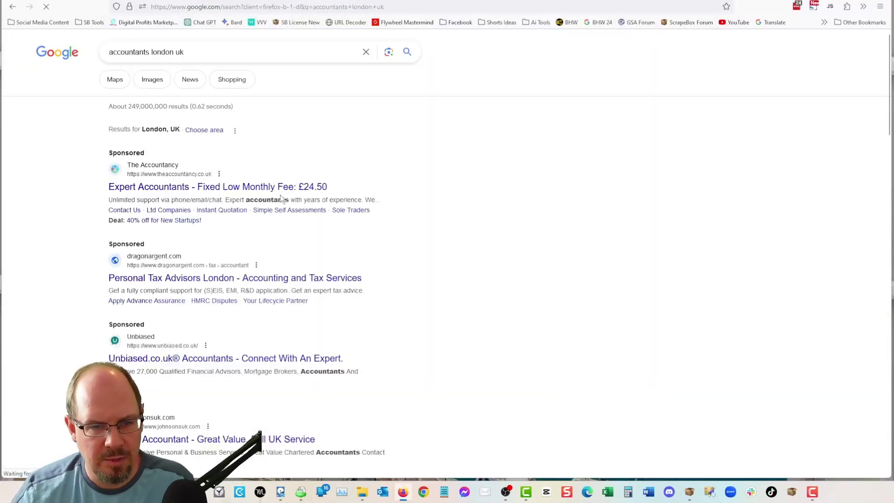
# Step: Scroll through the Google results for accountants london uk
pyautogui.scroll(-2, 390, 222)
pyautogui.scroll(-6, 394, 224)
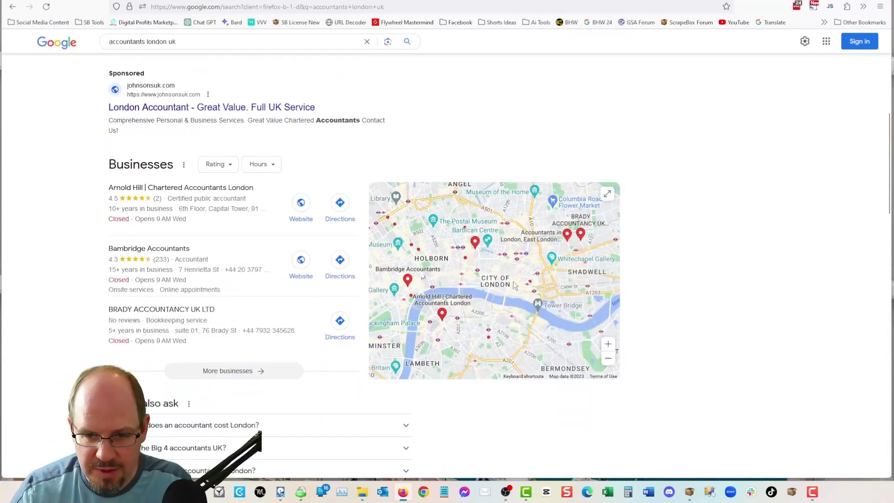
pyautogui.scroll(-10, 83, 251)
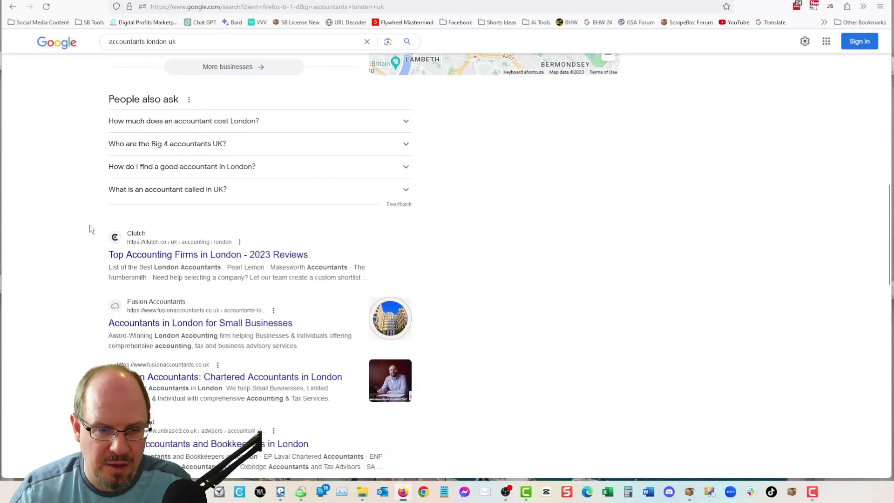
pyautogui.scroll(-10, 113, 212)
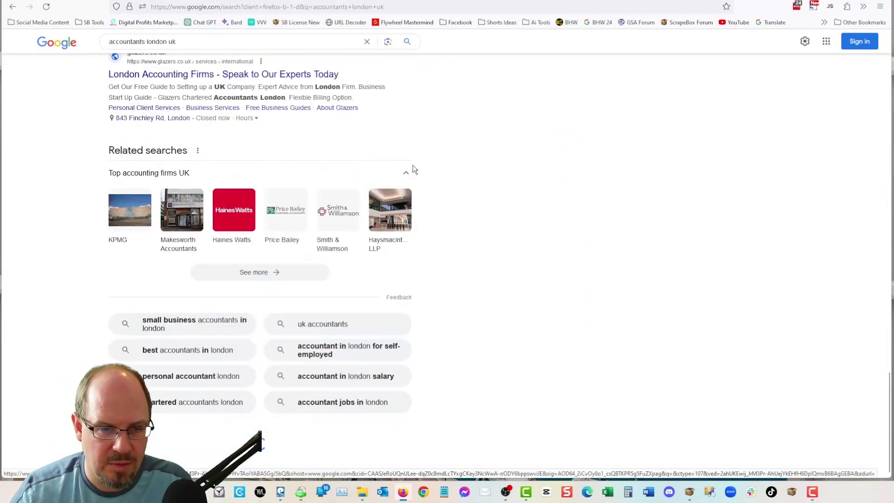
pyautogui.scroll(5, 403, 188)
pyautogui.scroll(2, 403, 188)
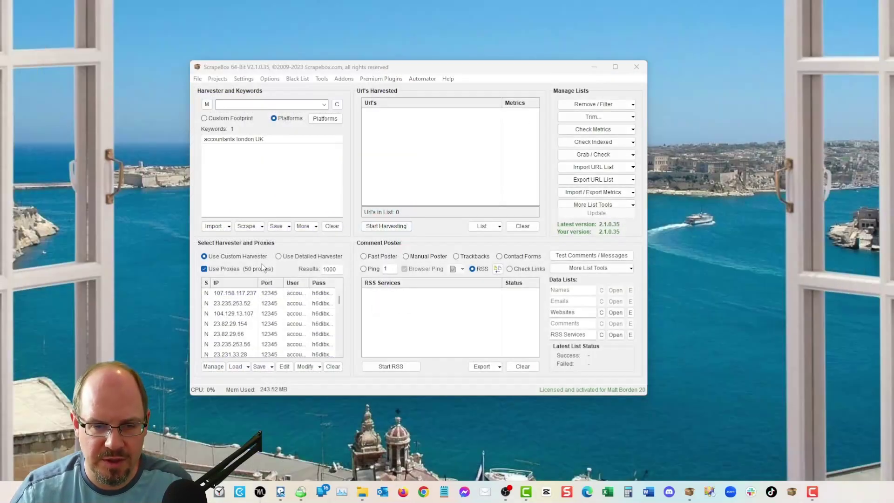
# Step: Harvest URLs from Google, Yahoo and Bing, yielding 71 and 35 per footprint query
pyautogui.click(389, 226)
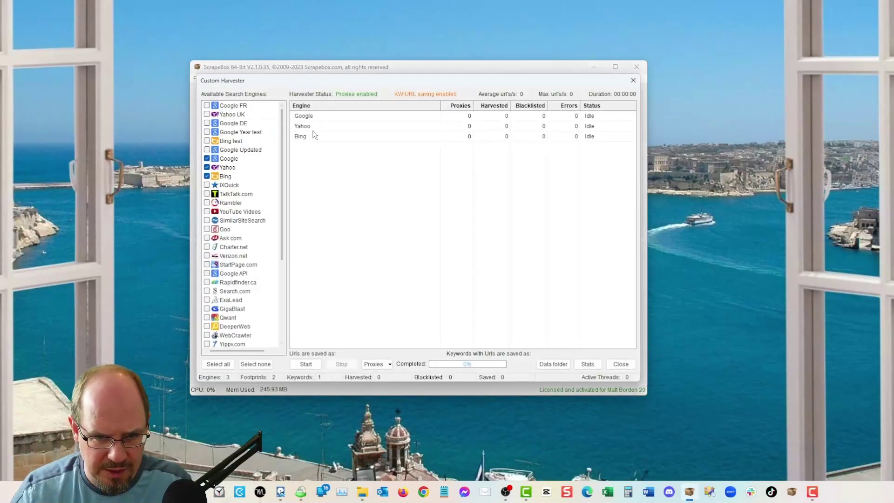
pyautogui.moveTo(384, 77); pyautogui.dragTo(425, 44)
pyautogui.click(379, 327)
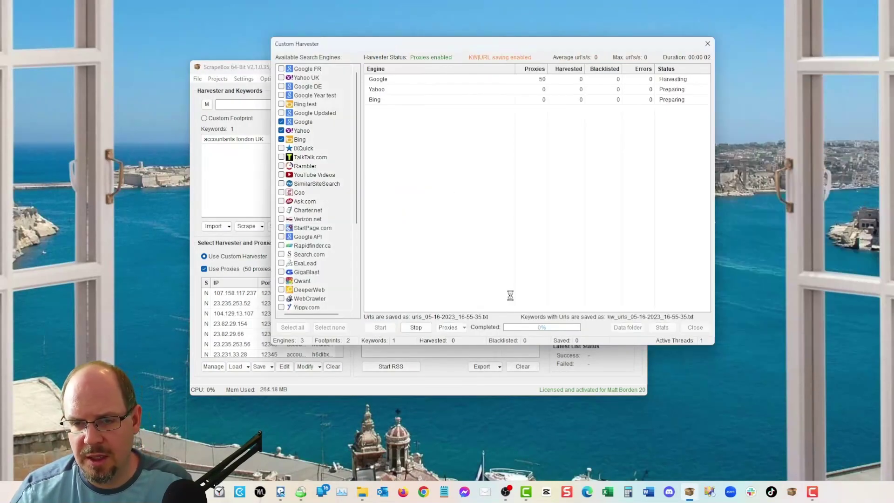
pyautogui.moveTo(496, 45); pyautogui.dragTo(404, 55)
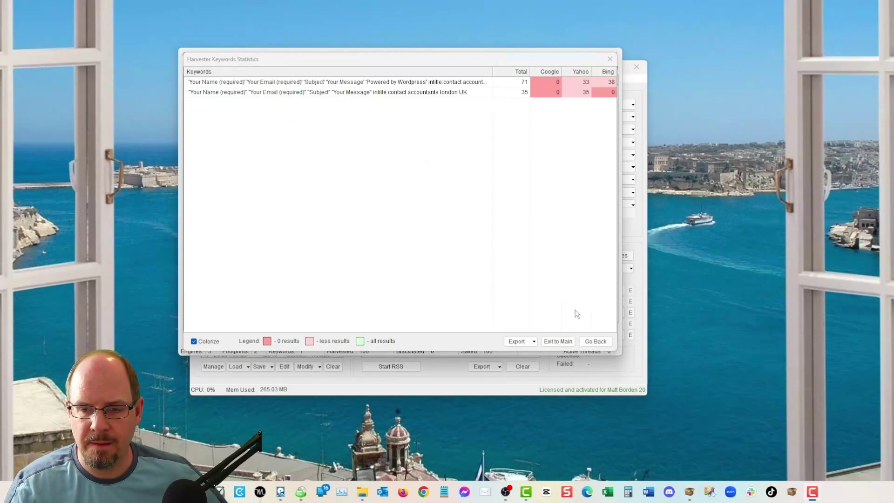
# Step: Close the statistics, switch to Custom Footprint, and clear the harvested URL list
pyautogui.click(595, 341)
pyautogui.click(601, 341)
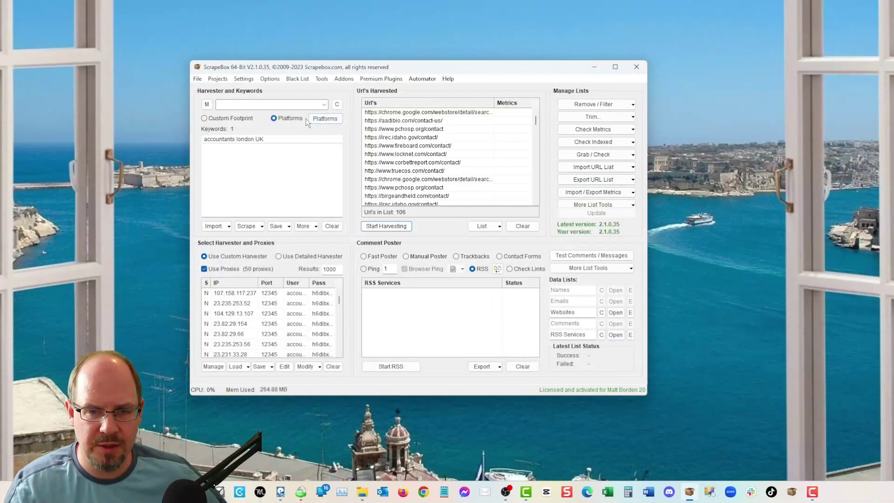
pyautogui.click(238, 119)
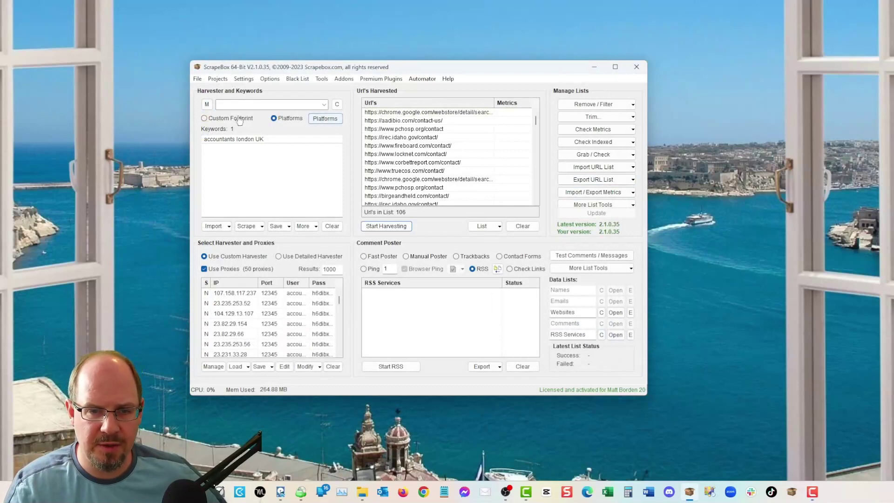
pyautogui.click(523, 225)
# Step: Run a fresh harvest collecting 1,258 URLs: 99 Google, 1000 Yahoo, 159 Bing
pyautogui.click(386, 226)
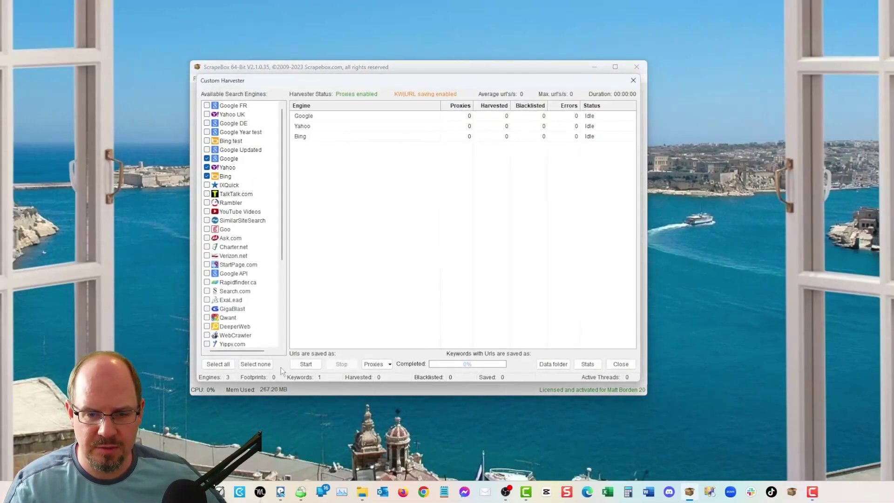
pyautogui.click(306, 364)
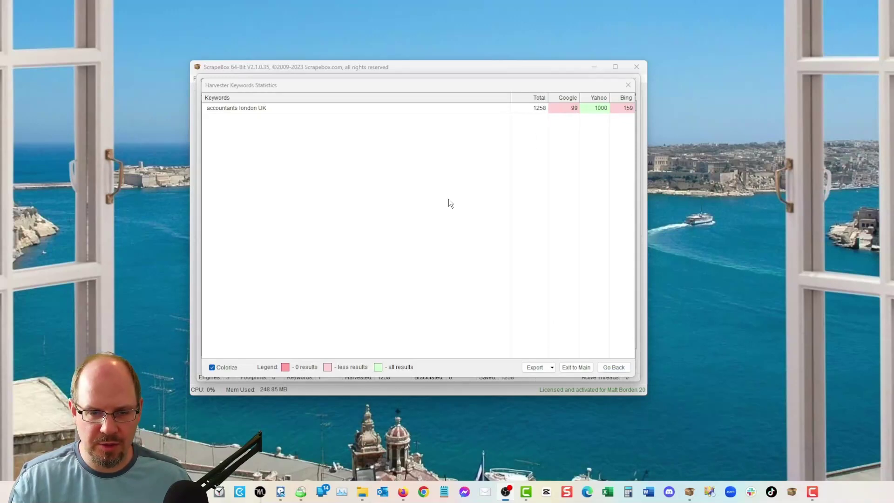
pyautogui.click(619, 367)
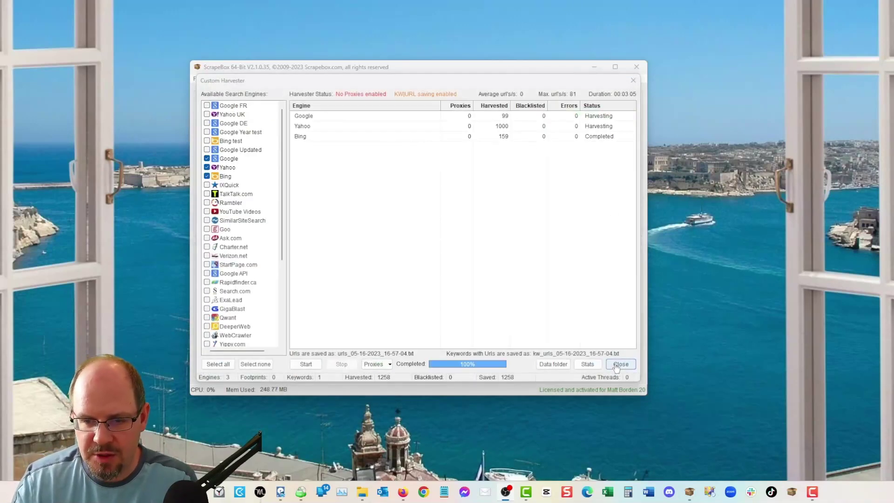
pyautogui.click(620, 364)
# Step: Download and install the default harvester engines from the ScrapeBox server
pyautogui.click(242, 80)
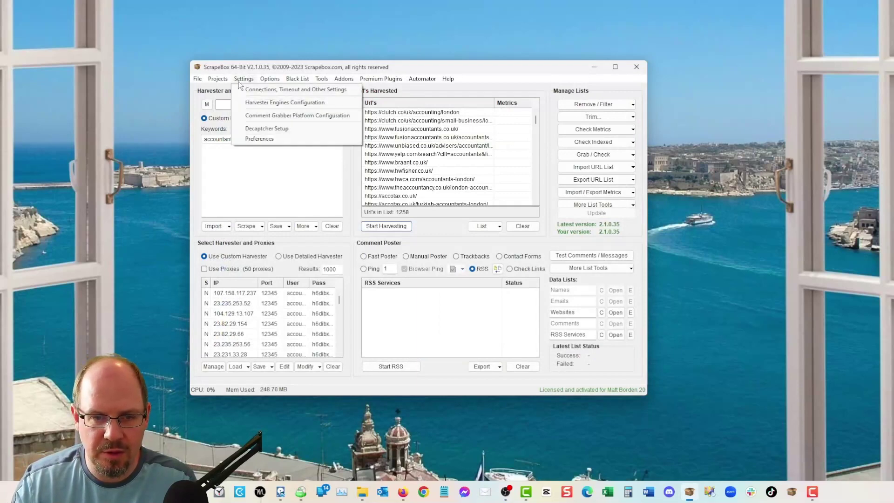
pyautogui.click(270, 79)
pyautogui.moveTo(243, 79)
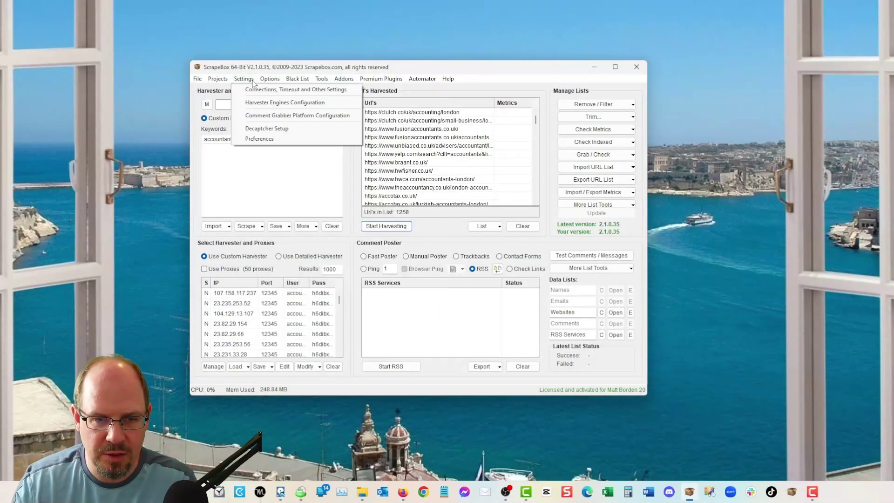
pyautogui.click(289, 101)
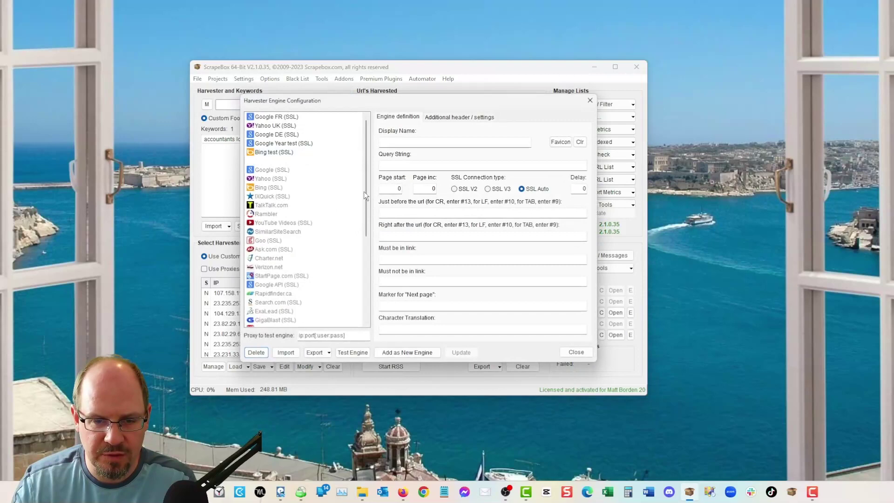
pyautogui.click(286, 351)
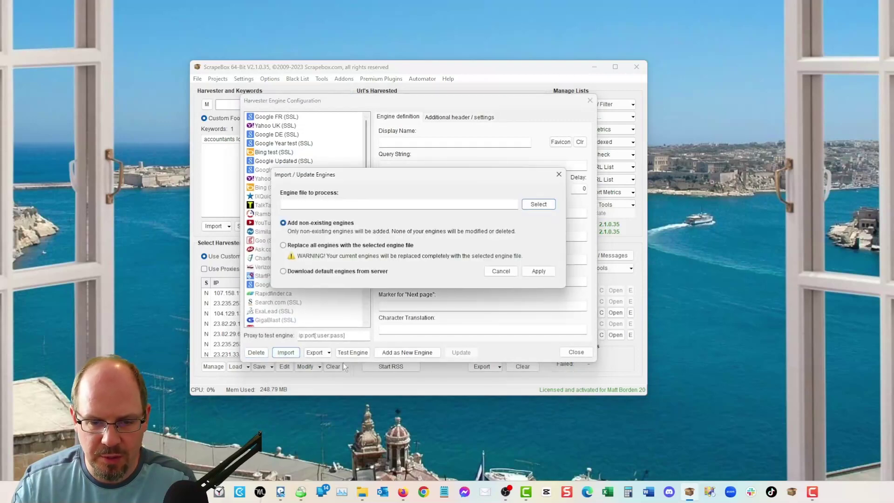
pyautogui.click(307, 272)
pyautogui.click(538, 271)
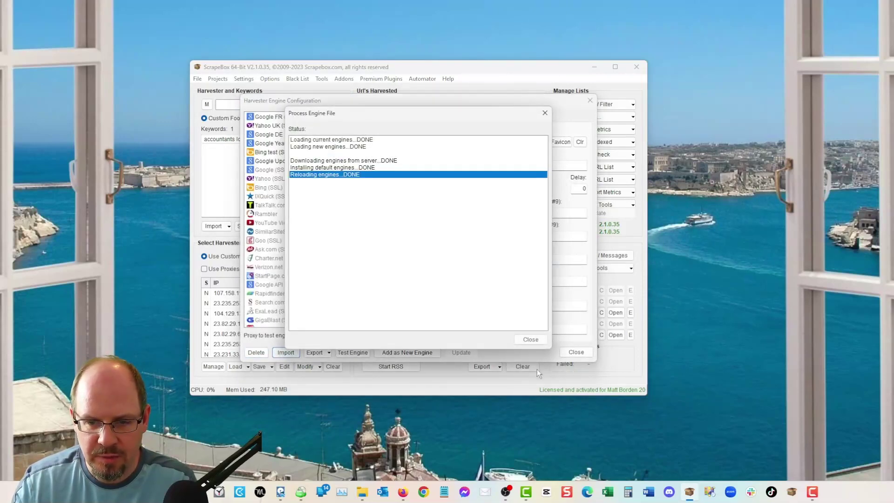
pyautogui.click(530, 339)
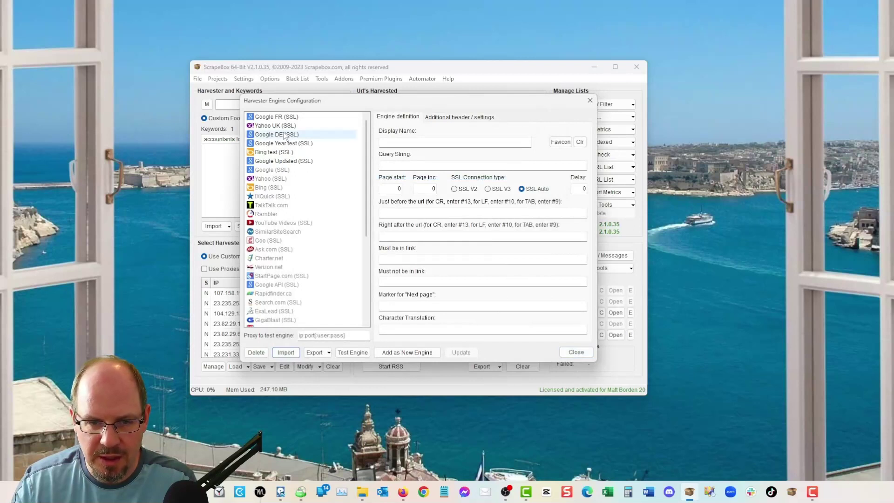
# Step: Inspect the Google (SSL) engine's next-page marker, then close the engine configuration
pyautogui.click(285, 171)
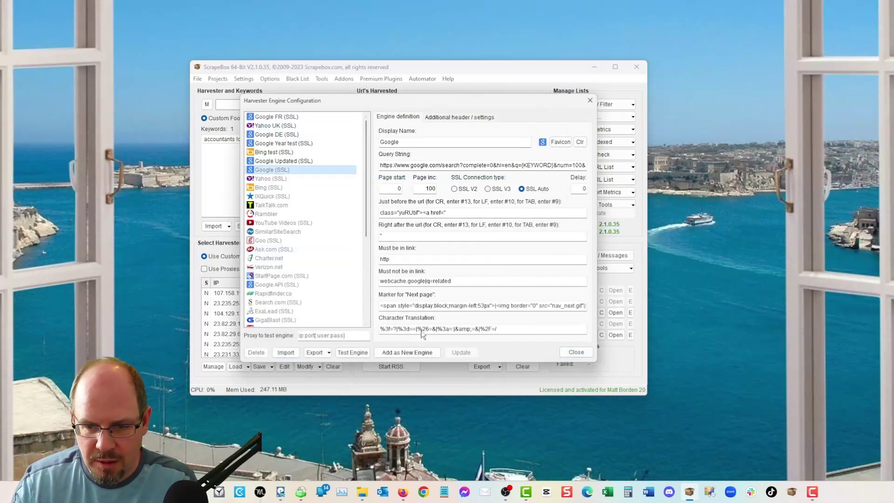
pyautogui.tripleClick(568, 305)
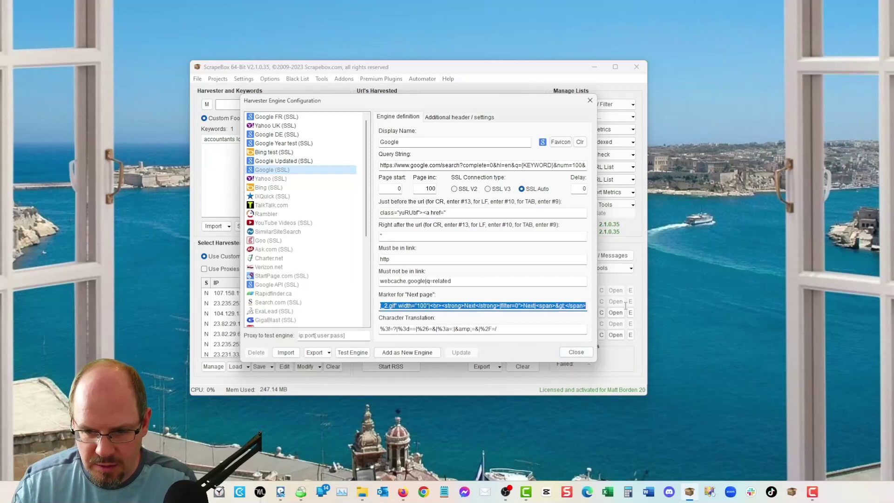
pyautogui.press('End')
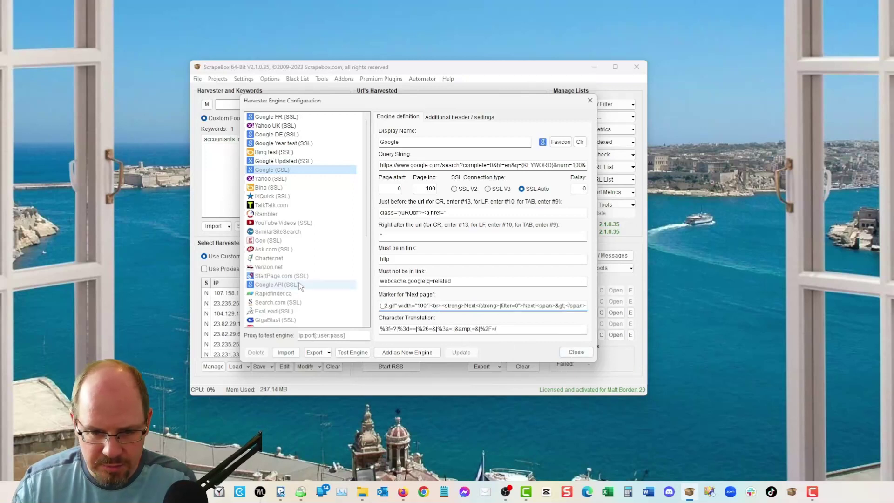
pyautogui.scroll(-5, 303, 279)
pyautogui.scroll(-1, 305, 282)
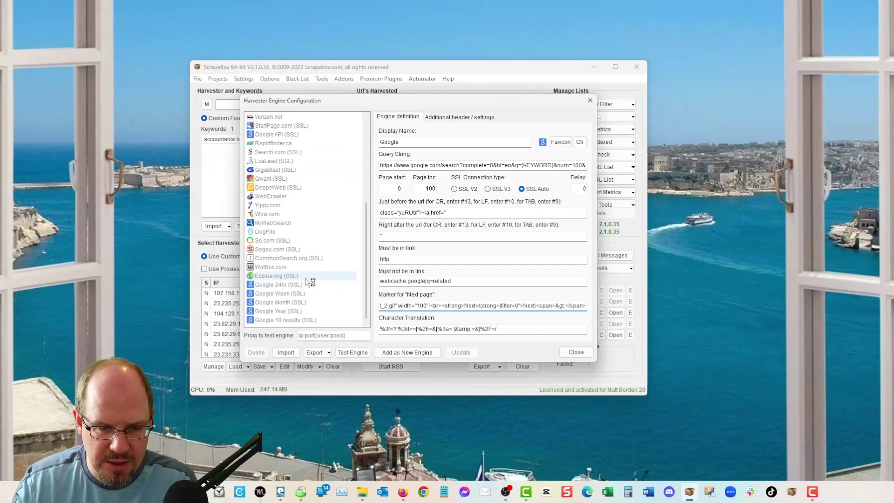
pyautogui.scroll(3, 307, 283)
pyautogui.click(576, 352)
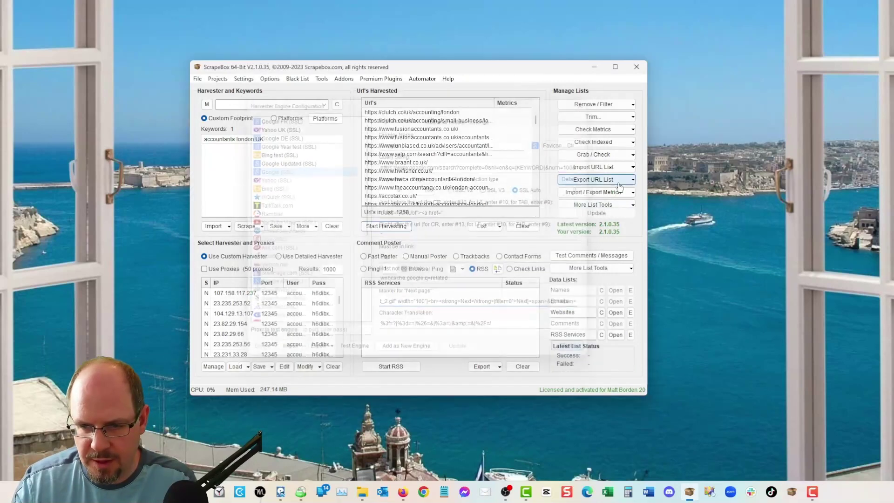
# Step: Apply Remove Duplicate Domains from the Remove / Filter options, cutting 1,258 URLs to 124
pyautogui.click(590, 111)
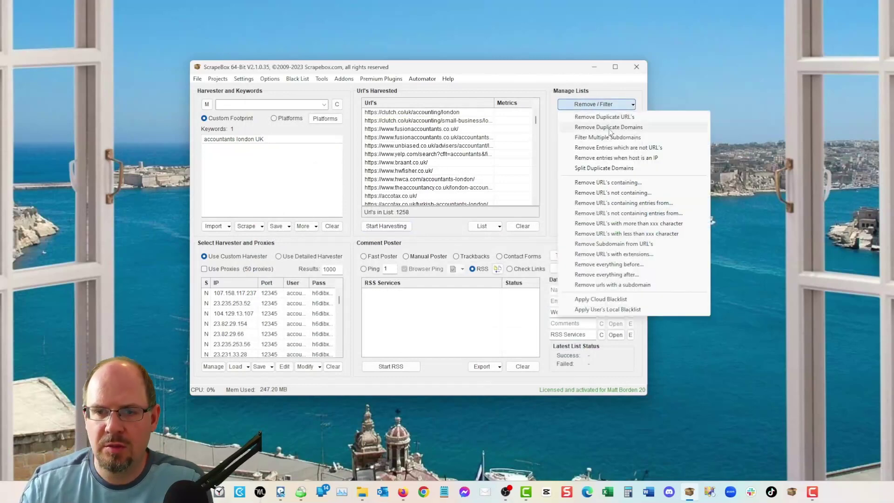
pyautogui.click(264, 90)
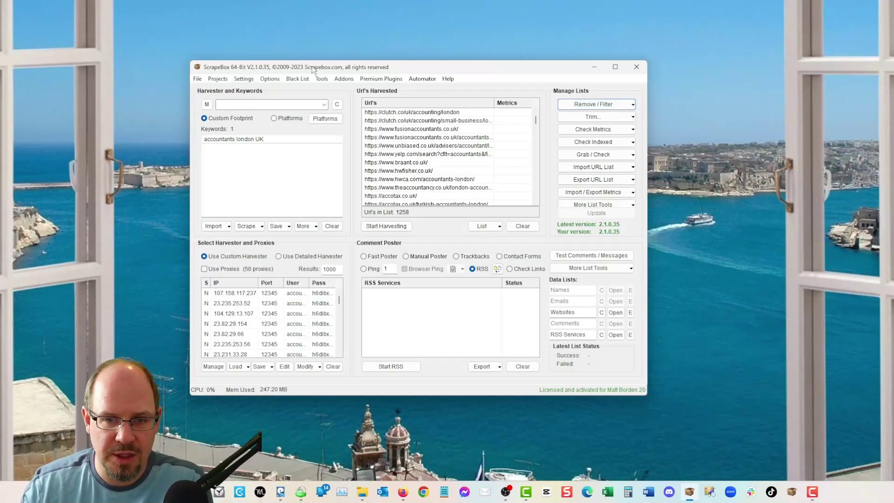
pyautogui.moveTo(313, 69); pyautogui.dragTo(308, 56)
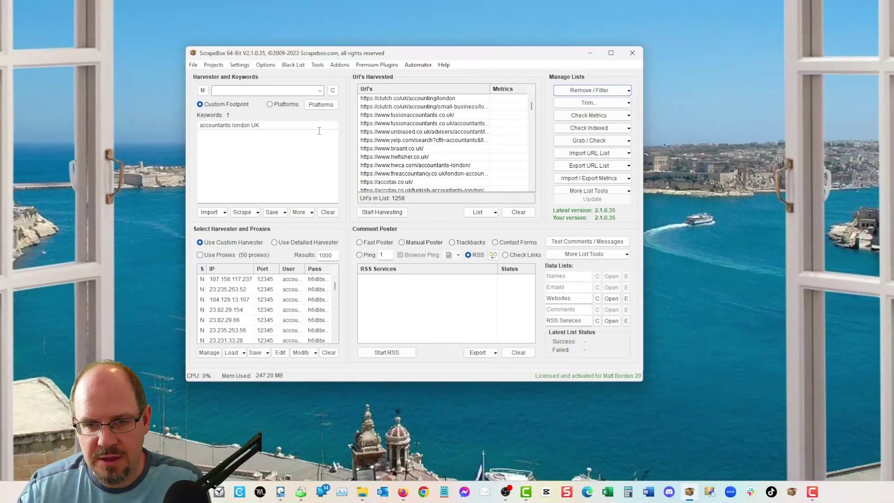
pyautogui.click(583, 95)
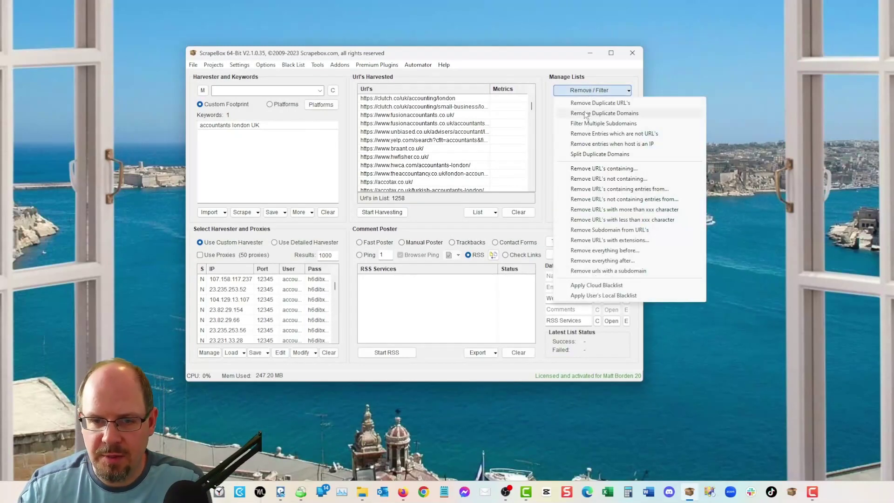
pyautogui.click(471, 58)
pyautogui.click(581, 90)
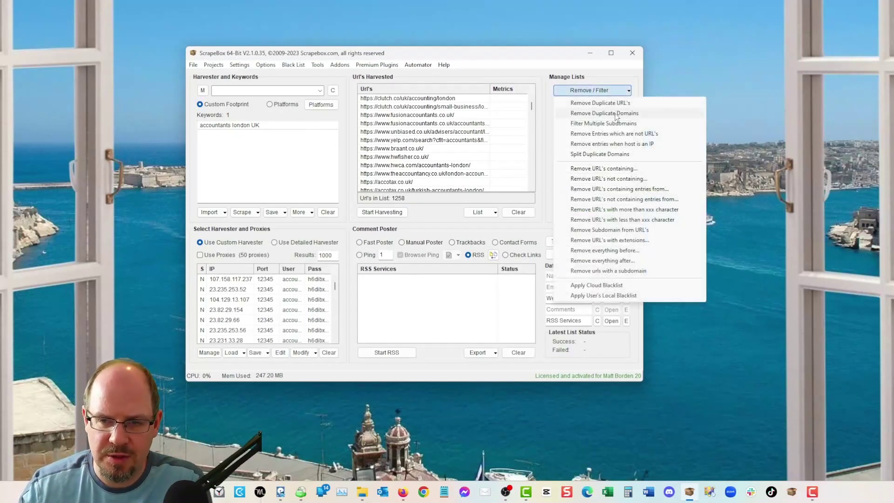
pyautogui.click(614, 114)
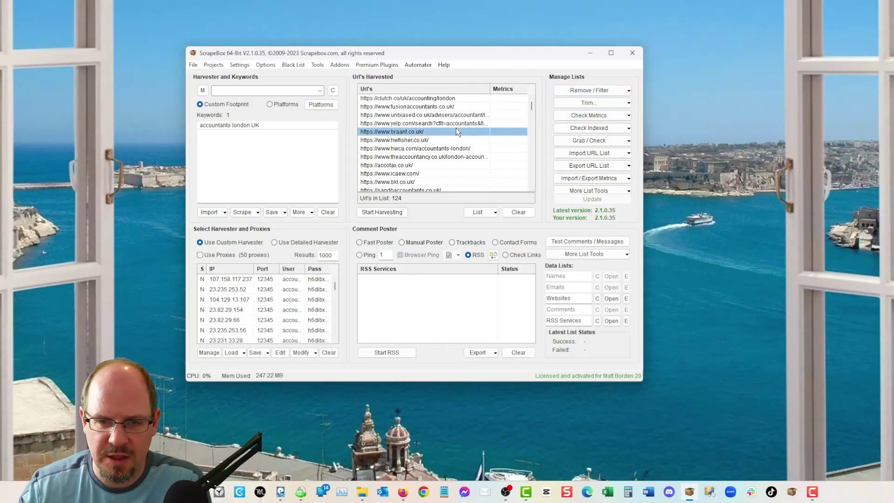
# Step: Browse the remaining URLs, selecting entries like braant.co.uk, clutch.co and capitalaccountants.com
pyautogui.scroll(7, 461, 134)
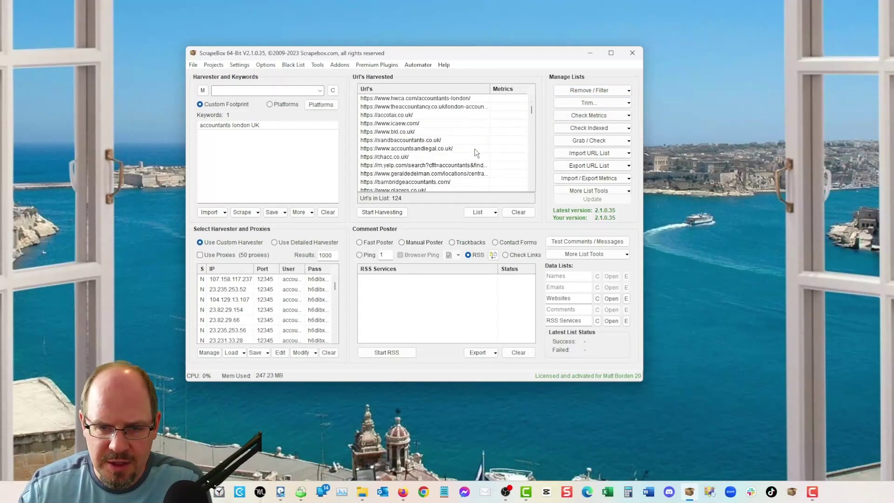
pyautogui.click(468, 133)
pyautogui.click(411, 98)
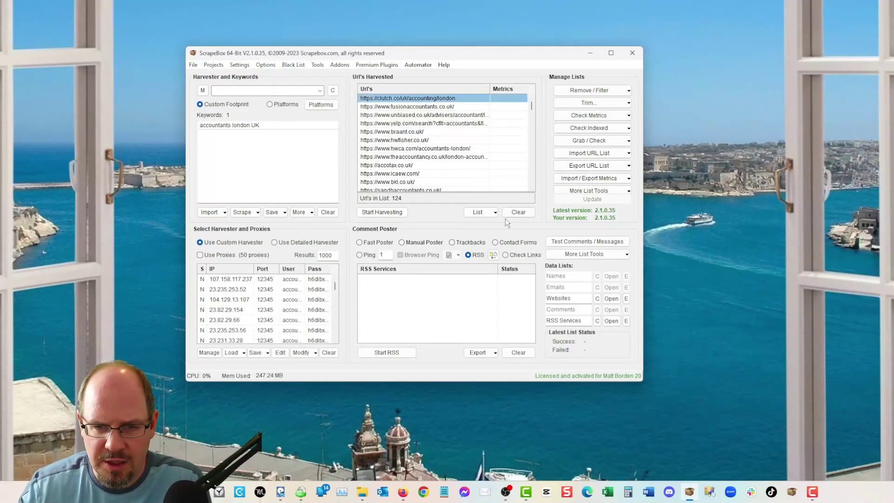
pyautogui.click(419, 124)
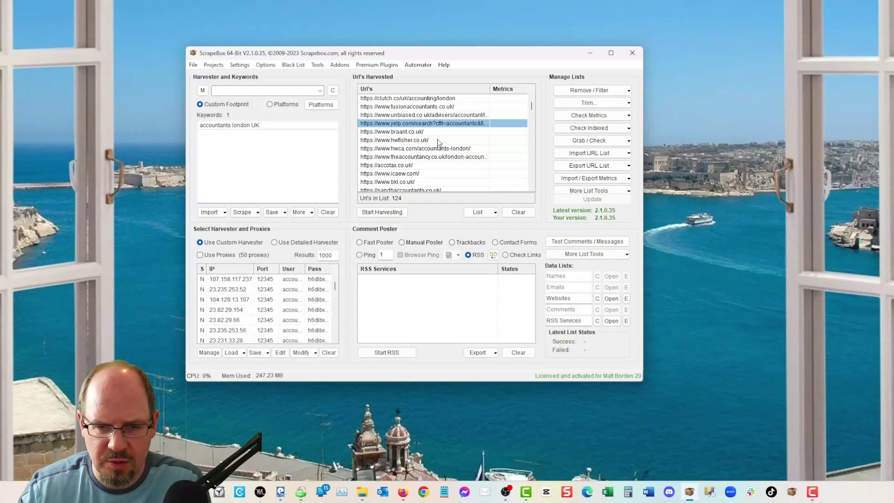
pyautogui.scroll(-5, 447, 172)
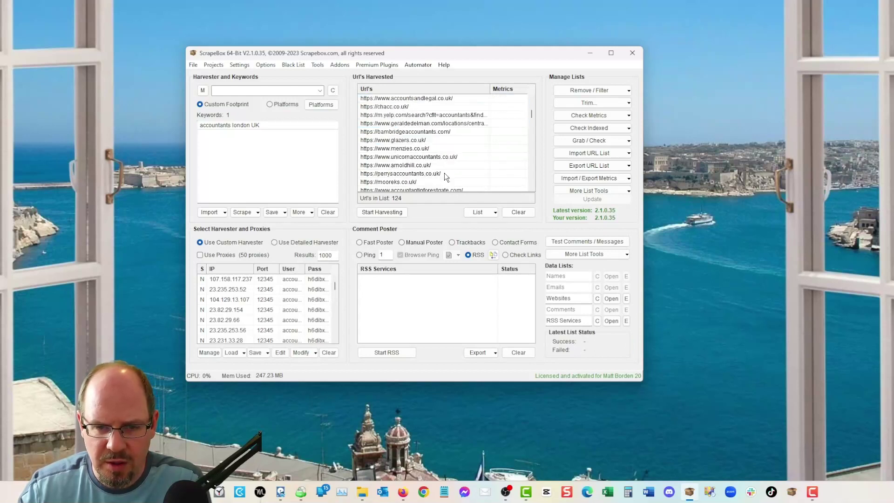
pyautogui.scroll(-5, 444, 175)
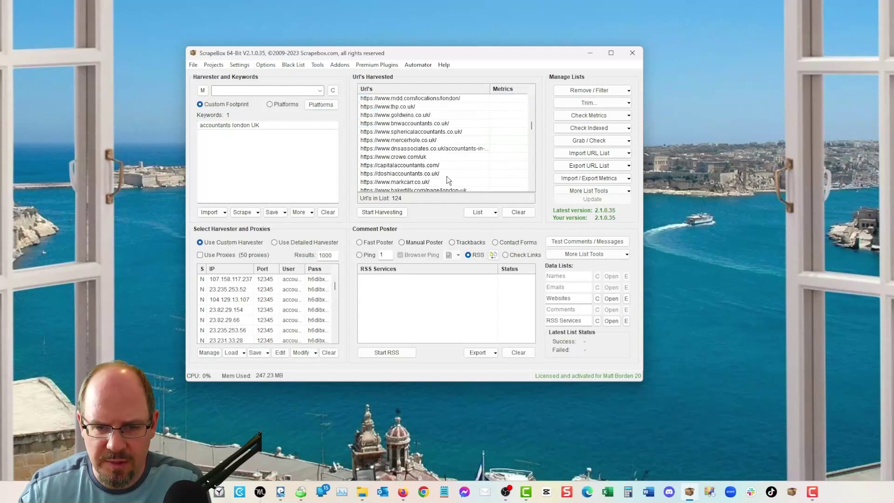
pyautogui.click(430, 167)
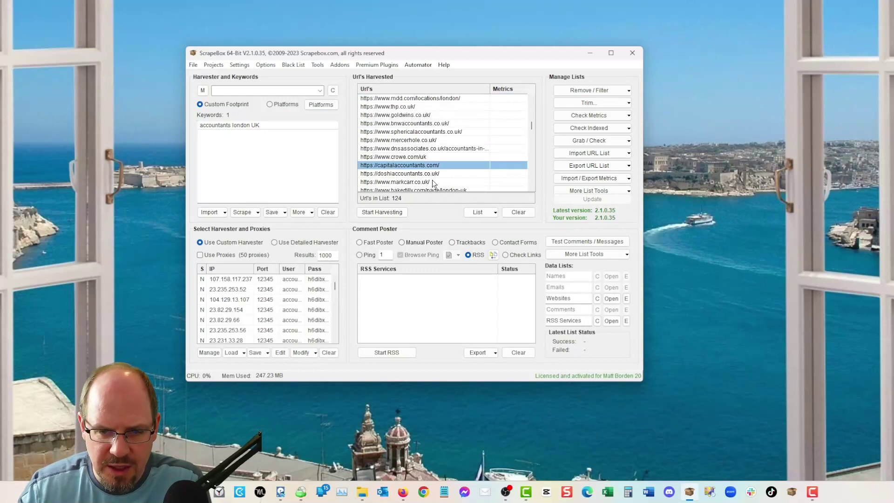
pyautogui.click(449, 177)
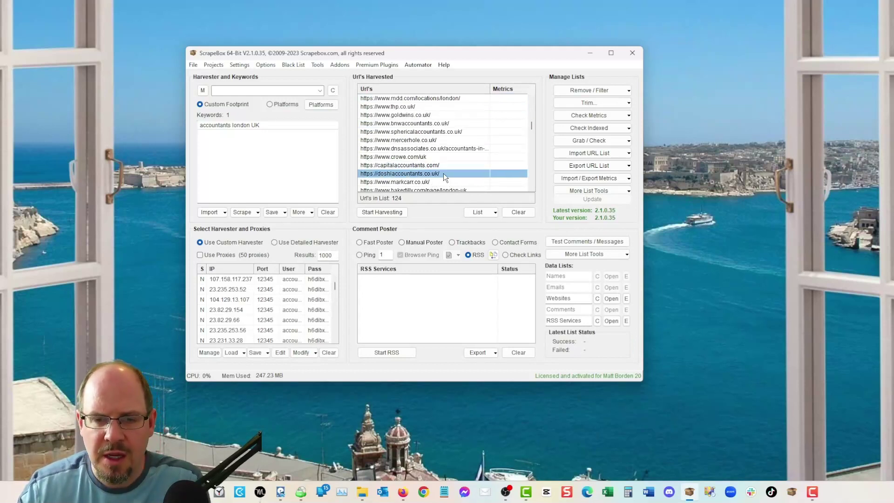
pyautogui.keyDown('shift'); pyautogui.click(437, 167); pyautogui.keyUp('shift')
pyautogui.scroll(-15, 437, 172)
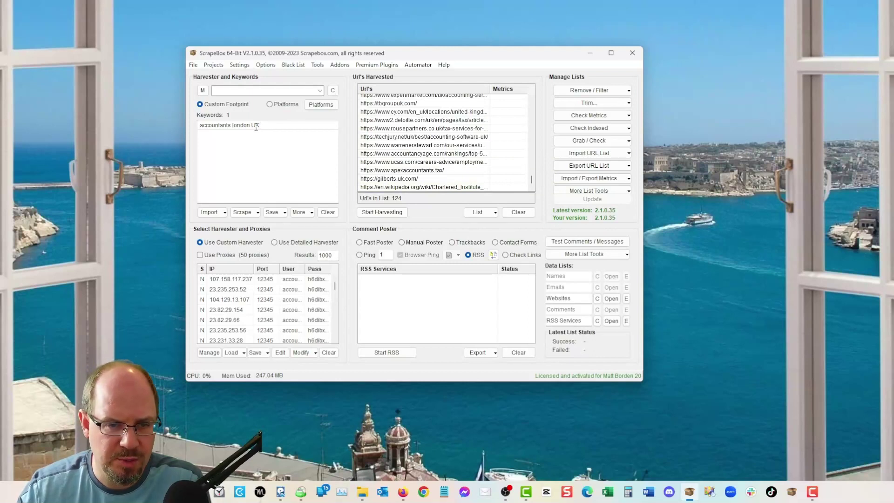
pyautogui.moveTo(233, 126); pyautogui.dragTo(320, 127)
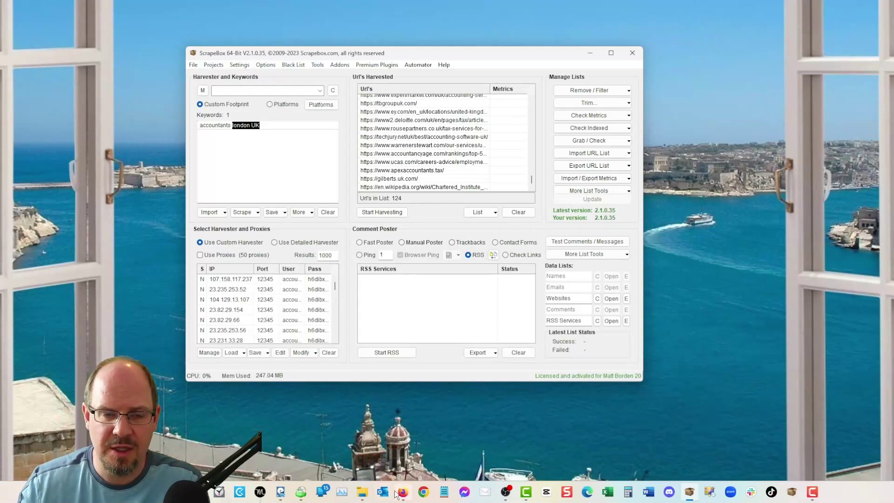
pyautogui.moveTo(395, 492)
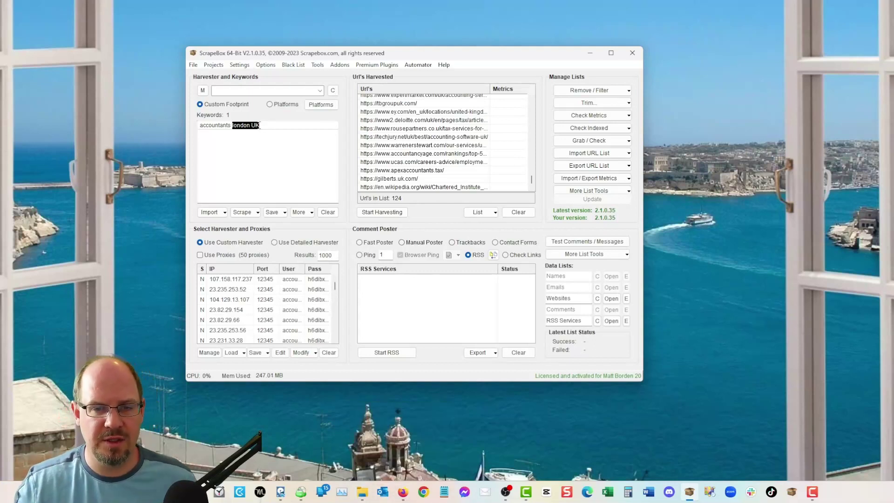
pyautogui.click(277, 126)
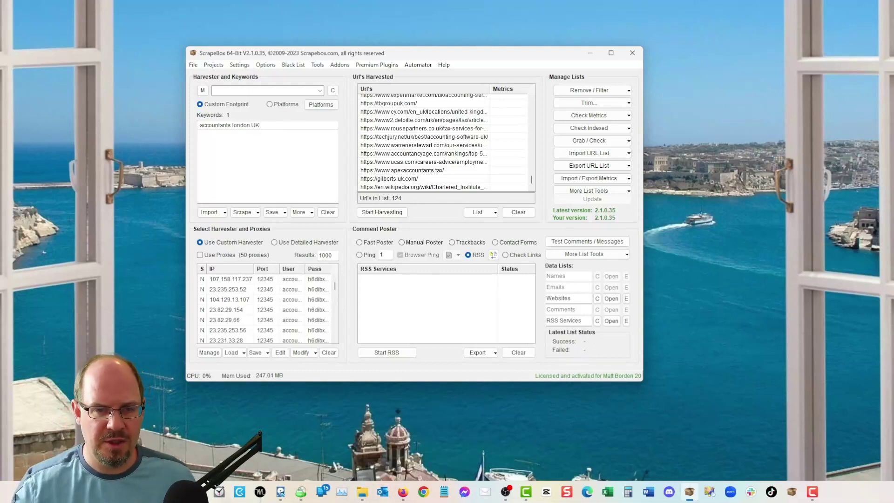
pyautogui.moveTo(263, 125); pyautogui.dragTo(156, 125)
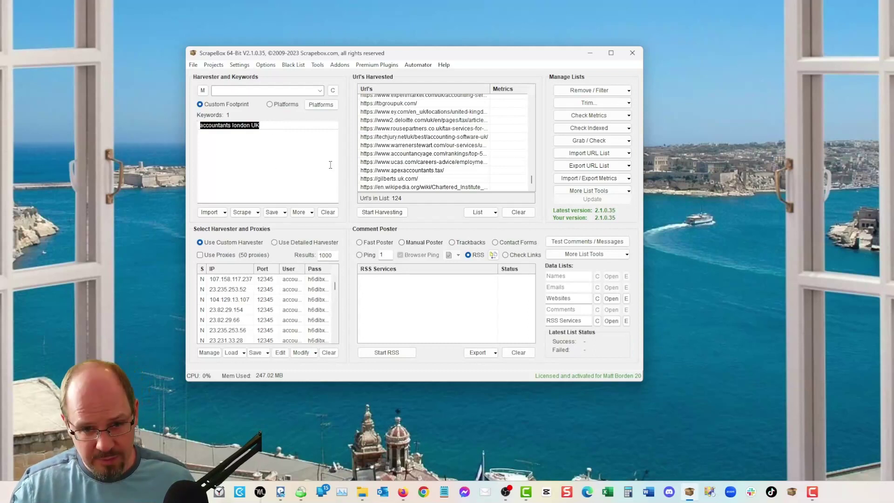
pyautogui.hotkey('ctrl', 'c')
pyautogui.click(271, 125)
pyautogui.press('Return')
pyautogui.hotkey('ctrl', 'v')
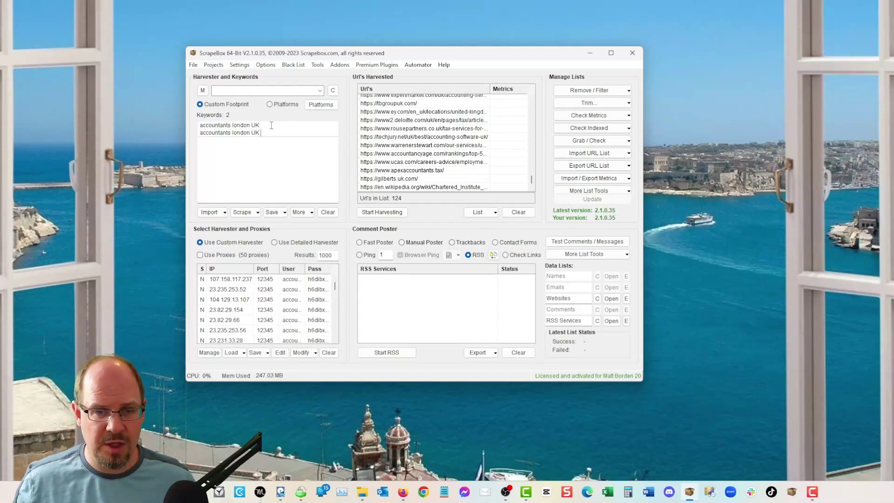
pyautogui.write('a')
pyautogui.press('Return')
pyautogui.hotkey('ctrl', 'v')
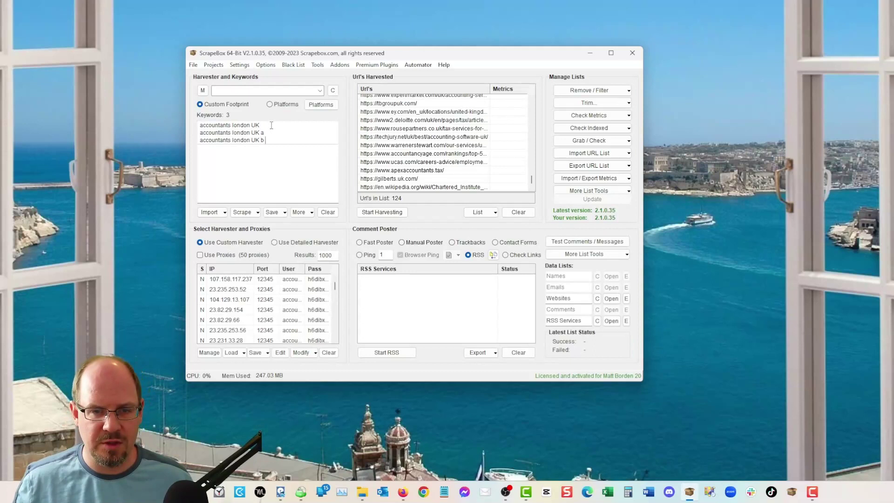
pyautogui.write('b')
pyautogui.press('Return')
pyautogui.hotkey('ctrl', 'v')
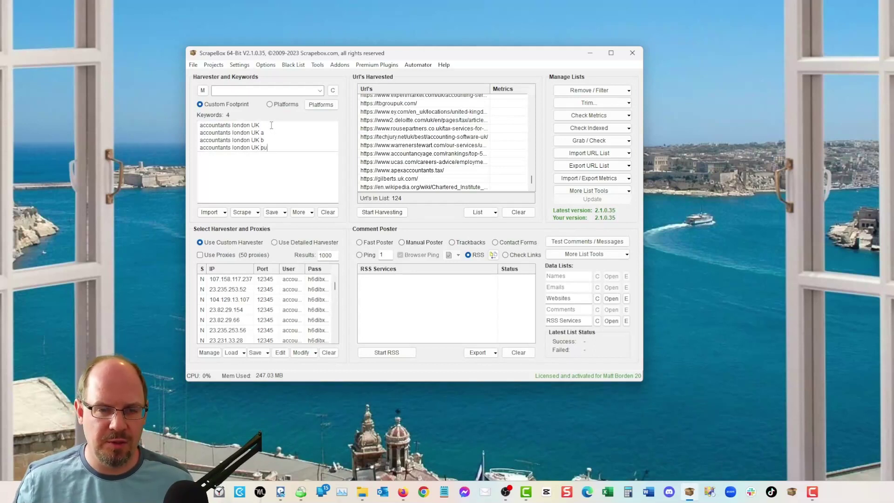
pyautogui.write('purple')
pyautogui.press('Return')
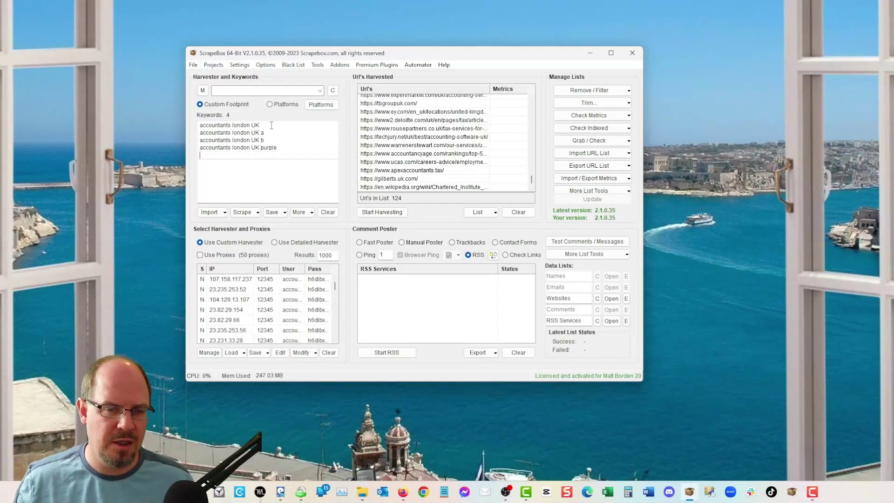
pyautogui.hotkey('ctrl', 'v')
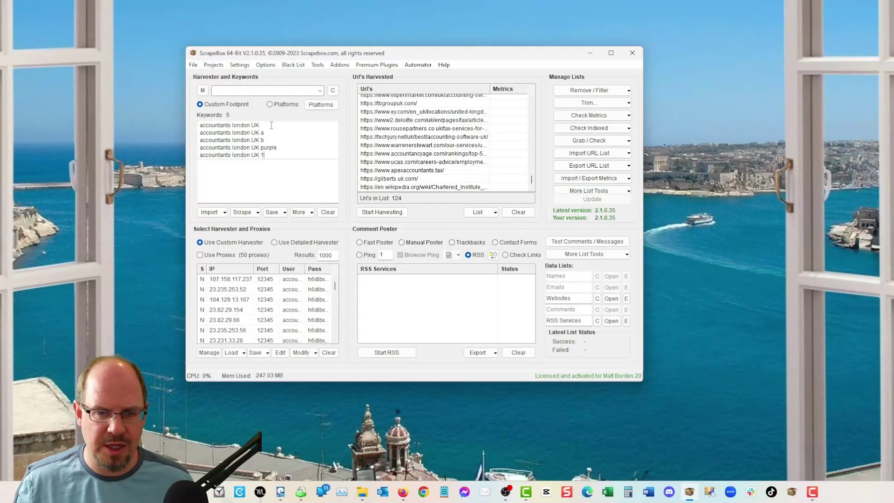
pyautogui.write('1')
pyautogui.press('Return')
pyautogui.hotkey('ctrl', 'v')
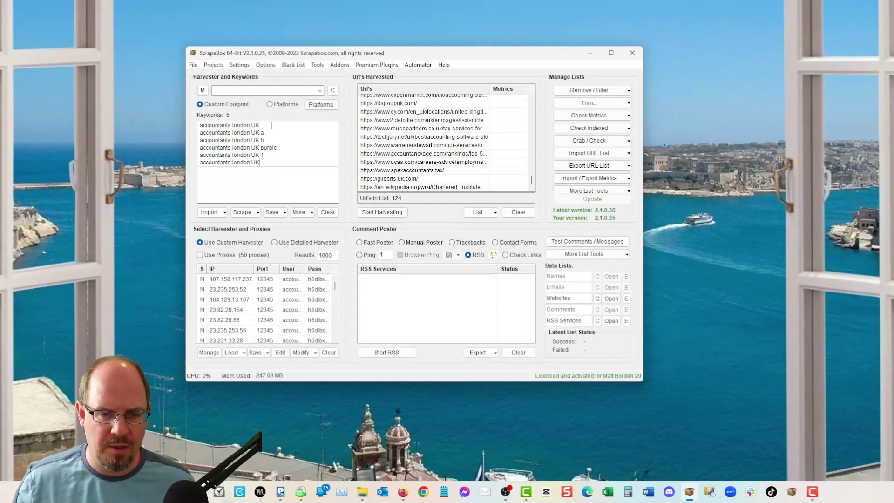
pyautogui.write('cow')
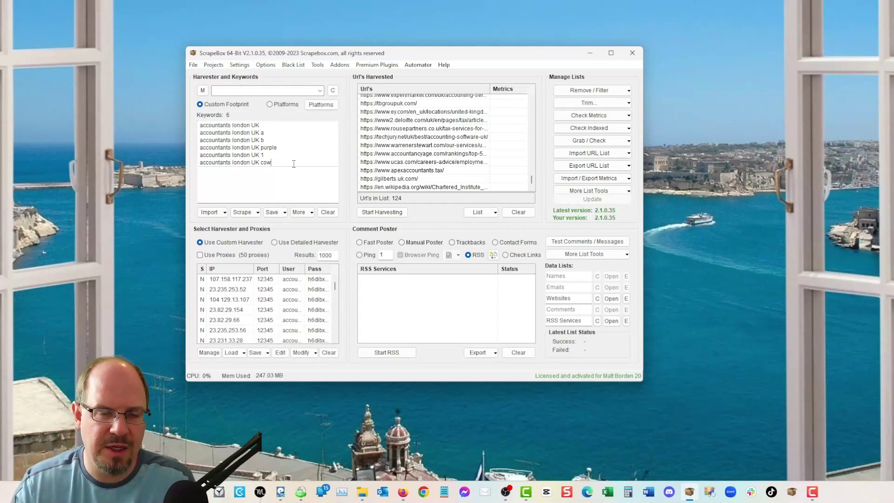
pyautogui.moveTo(289, 163); pyautogui.dragTo(261, 163)
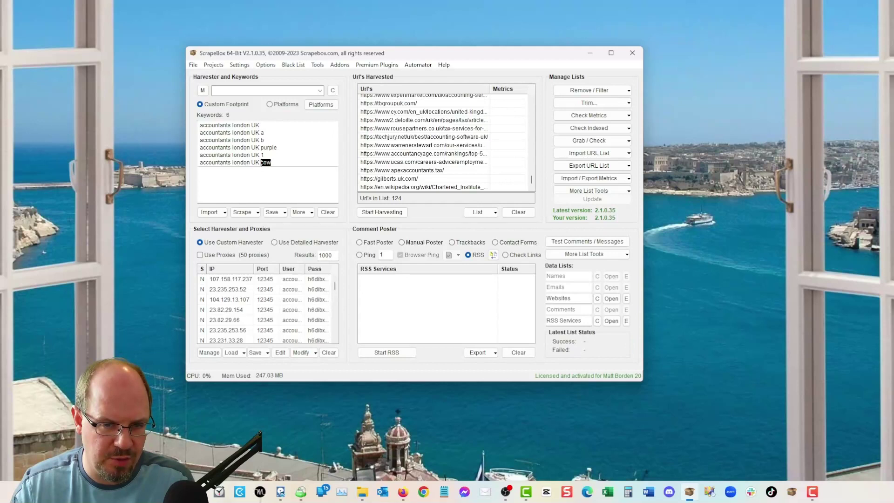
pyautogui.doubleClick(263, 133)
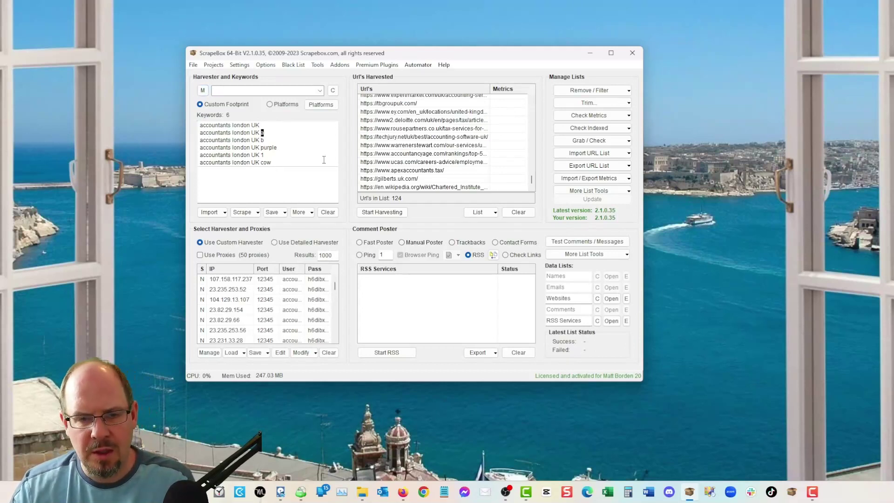
pyautogui.moveTo(280, 164); pyautogui.dragTo(201, 126)
pyautogui.click(295, 153)
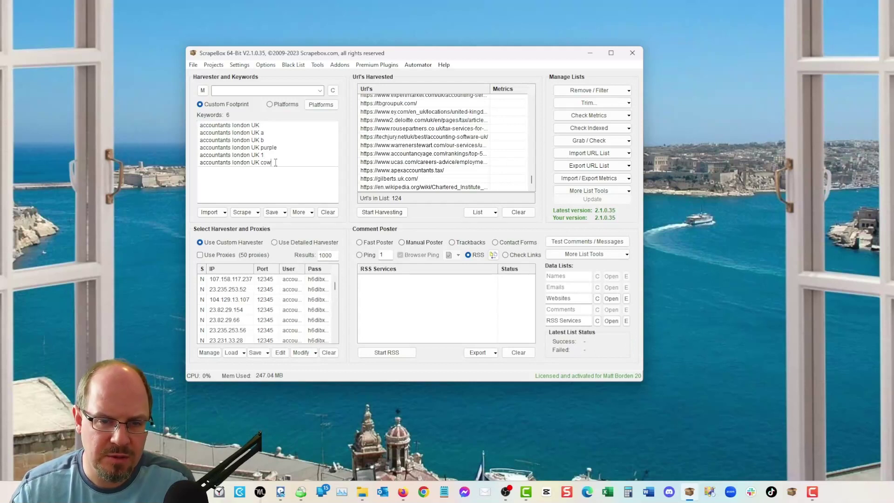
pyautogui.moveTo(275, 163); pyautogui.dragTo(201, 127)
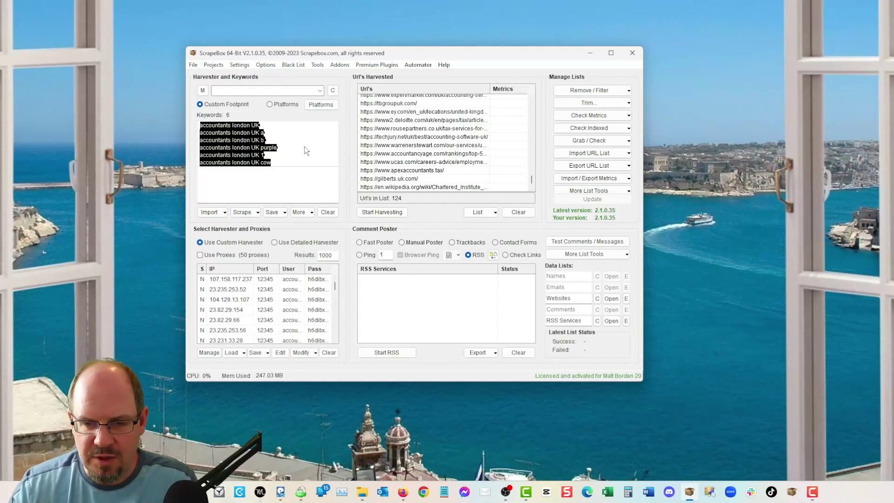
pyautogui.moveTo(283, 163); pyautogui.dragTo(186, 125)
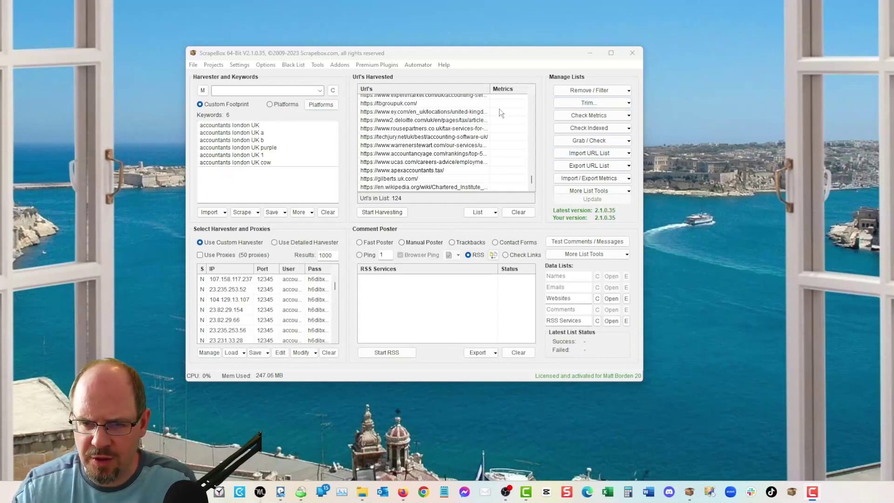
# Step: Copy all 124 accountant URLs from ScrapeBox's URL's Harvested list to the clipboard
pyautogui.click(487, 111)
pyautogui.click(589, 165)
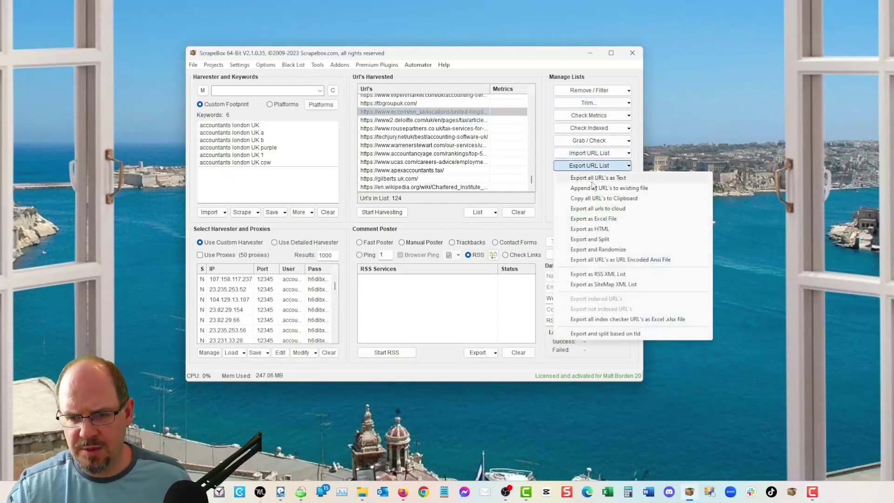
pyautogui.click(423, 137)
pyautogui.rightClick(422, 154)
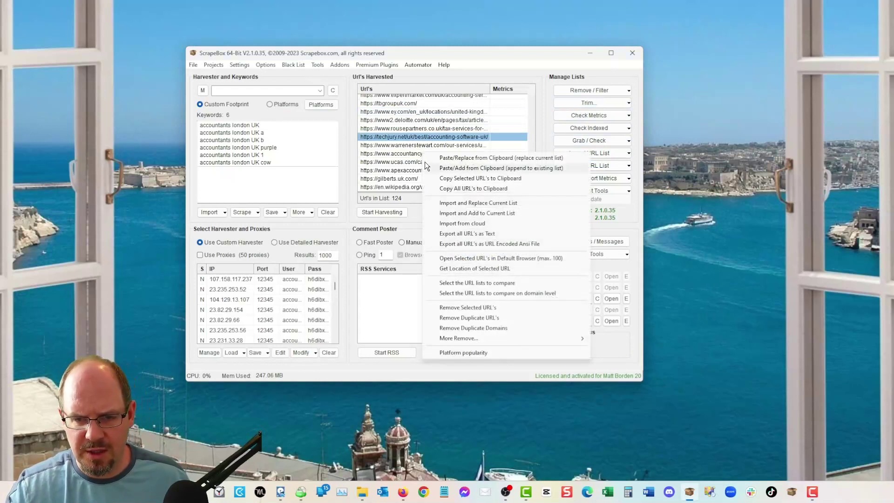
pyautogui.click(479, 188)
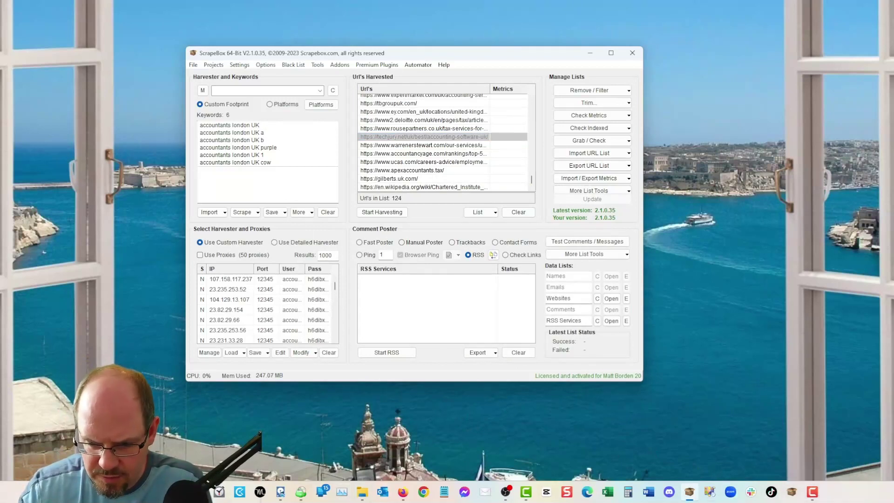
# Step: Search 'gs' in Windows Start and launch GSA Website Contact from the best match
pyautogui.press('super')
pyautogui.write('gs')
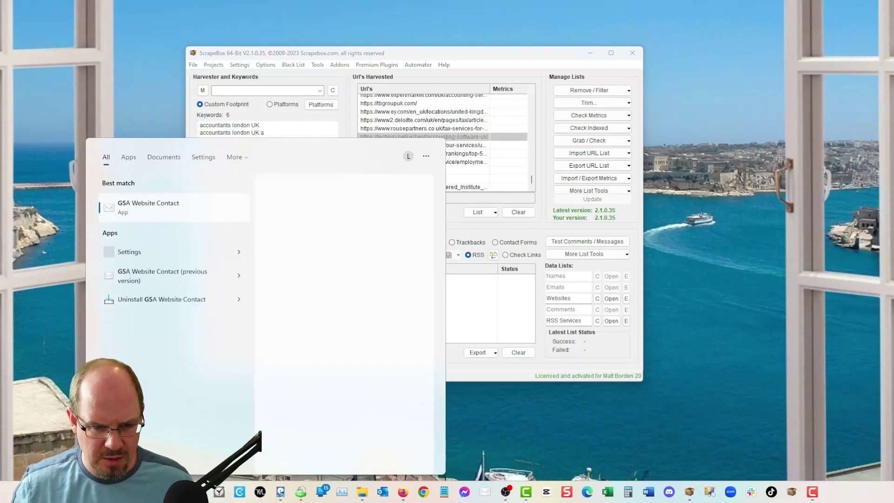
pyautogui.write('w')
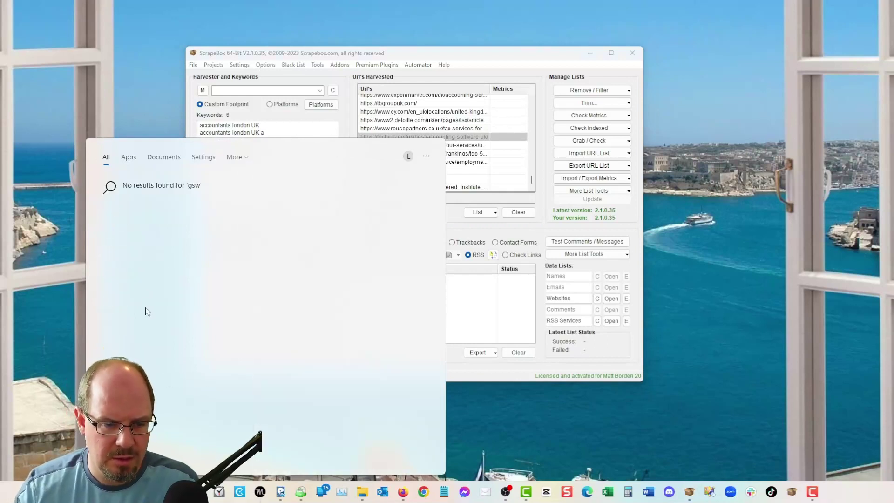
pyautogui.press('BackSpace')
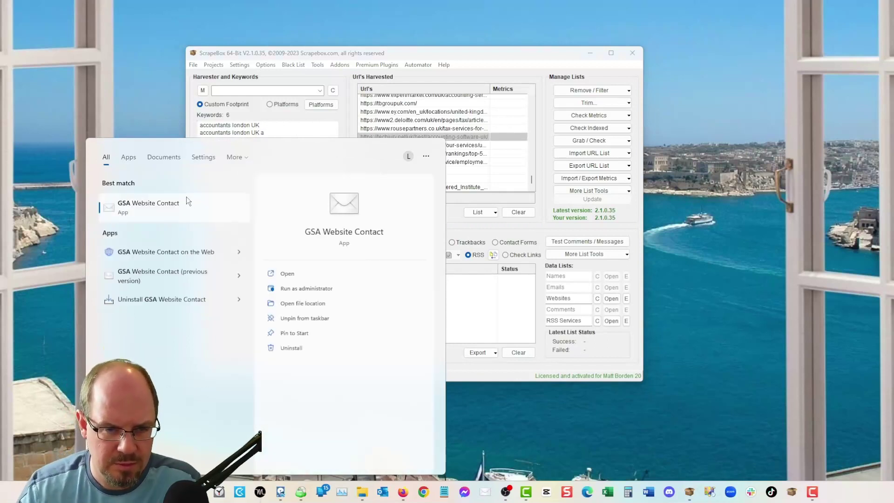
pyautogui.click(188, 201)
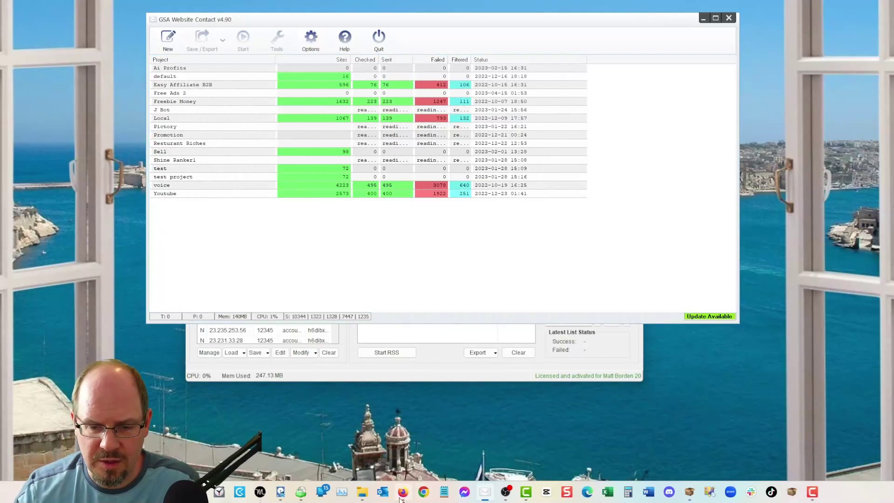
# Step: In Firefox, load scrapebox.com and contactformmarketing.com in new tabs
pyautogui.click(403, 492)
pyautogui.hotkey('ctrl', 't')
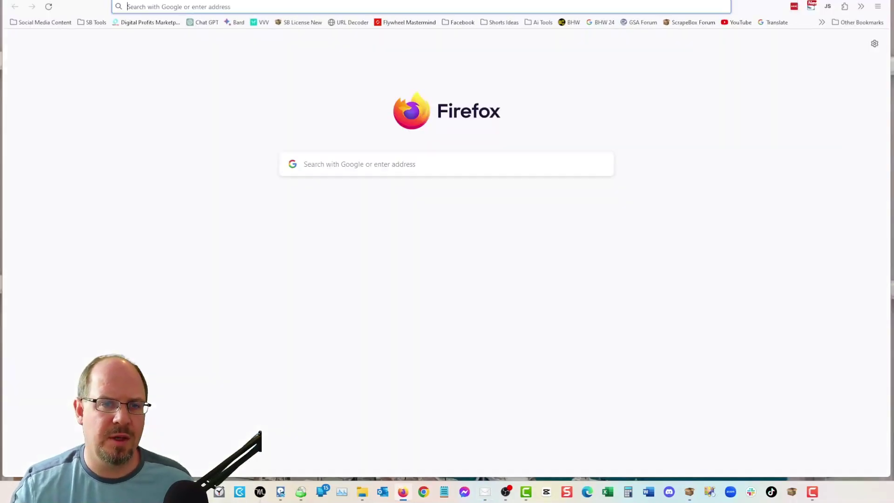
pyautogui.write('scrapebox.com/')
pyautogui.press('Return')
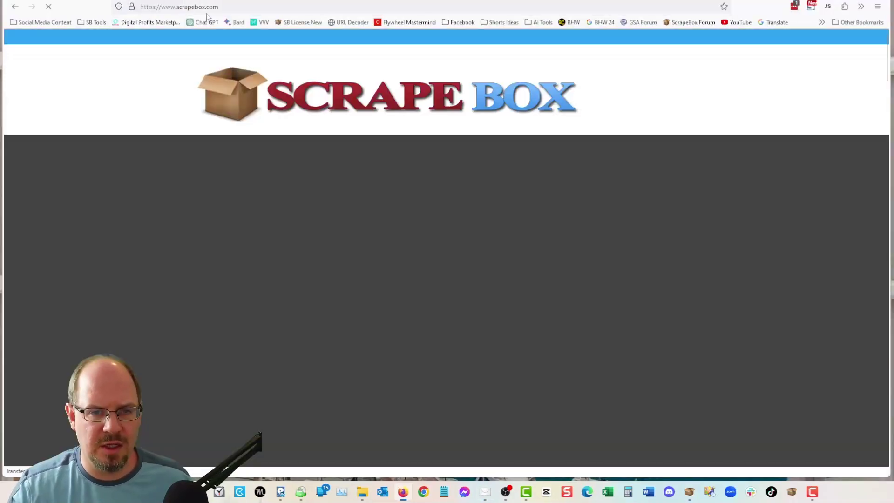
pyautogui.hotkey('ctrl', 't')
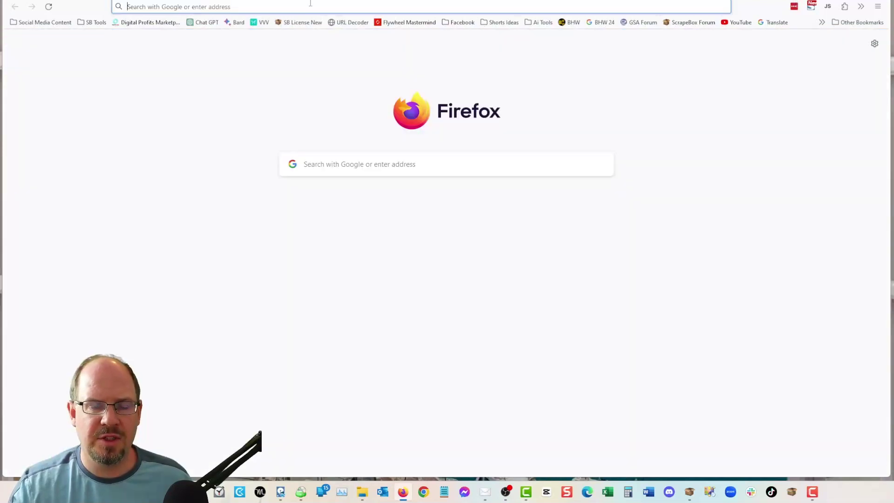
pyautogui.write('contactformmarke')
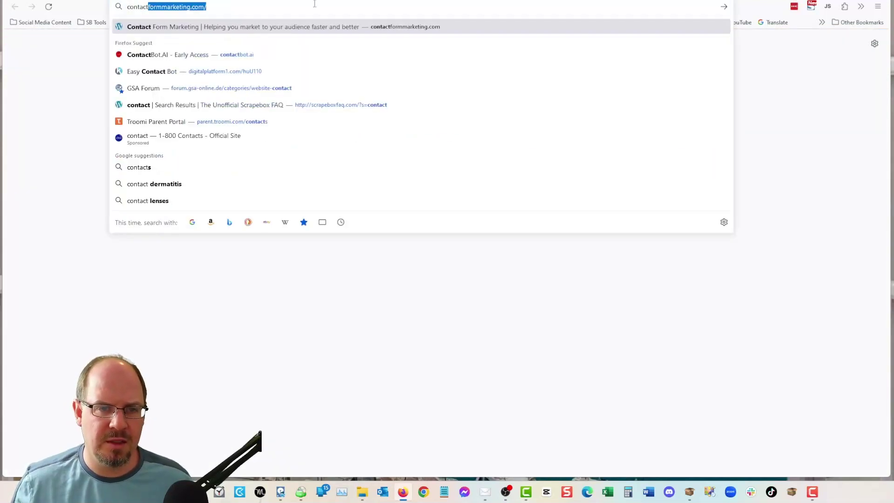
pyautogui.write('ting.com')
pyautogui.press('Return')
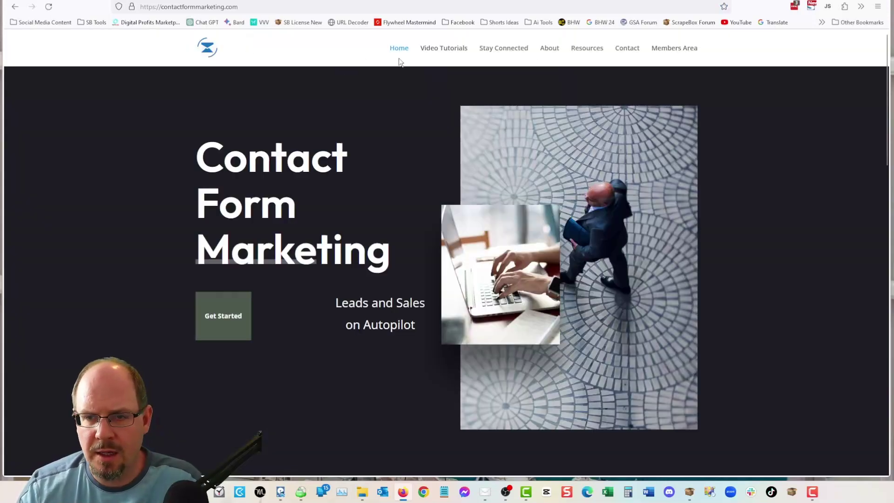
# Step: Highlight the GSA Contact Poster coupon code on contactformmarketing.com's Resources page, then minimize Firefox
pyautogui.click(594, 49)
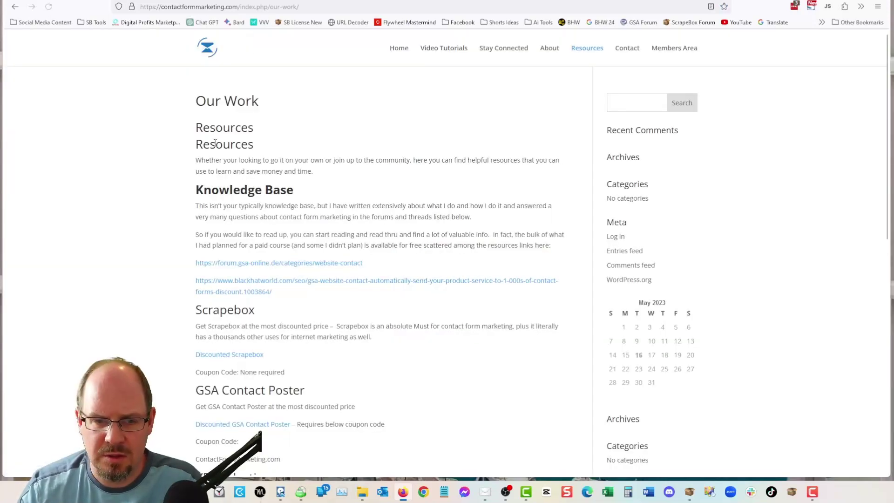
pyautogui.scroll(-4, 162, 180)
pyautogui.scroll(-3, 159, 177)
pyautogui.scroll(2, 158, 177)
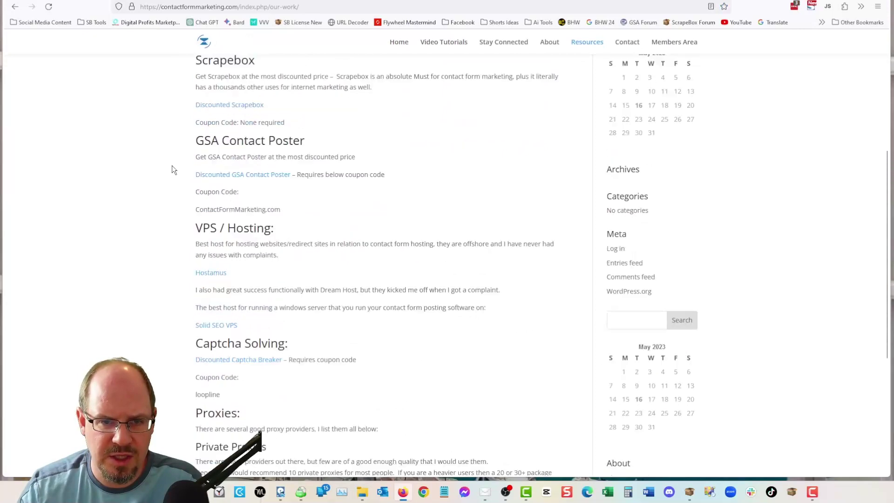
pyautogui.moveTo(201, 135); pyautogui.dragTo(347, 141)
pyautogui.click(321, 205)
pyautogui.moveTo(278, 210); pyautogui.dragTo(217, 189)
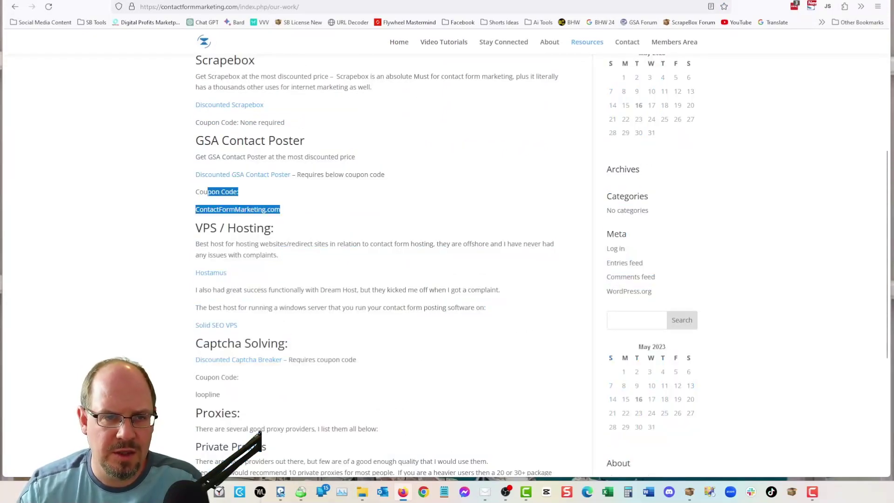
pyautogui.press('super+Down')
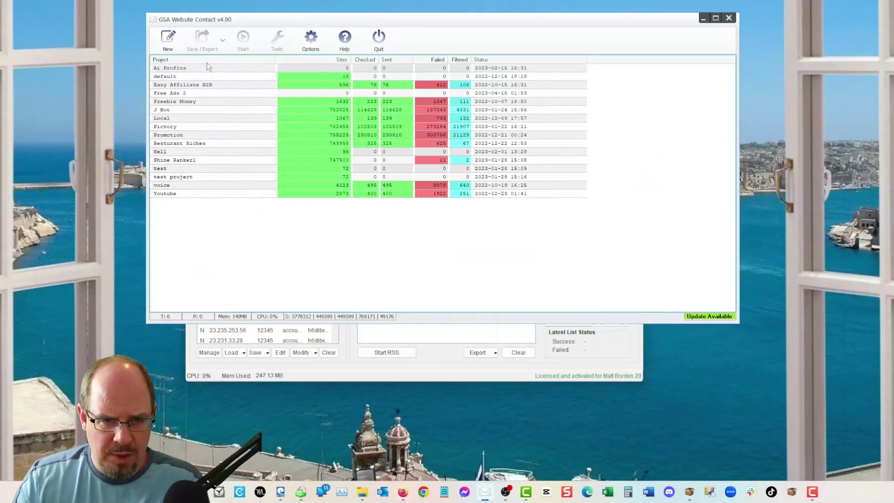
# Step: Create a new GSA Website Contact project named 'scan accountants' with its settings accepted
pyautogui.click(167, 39)
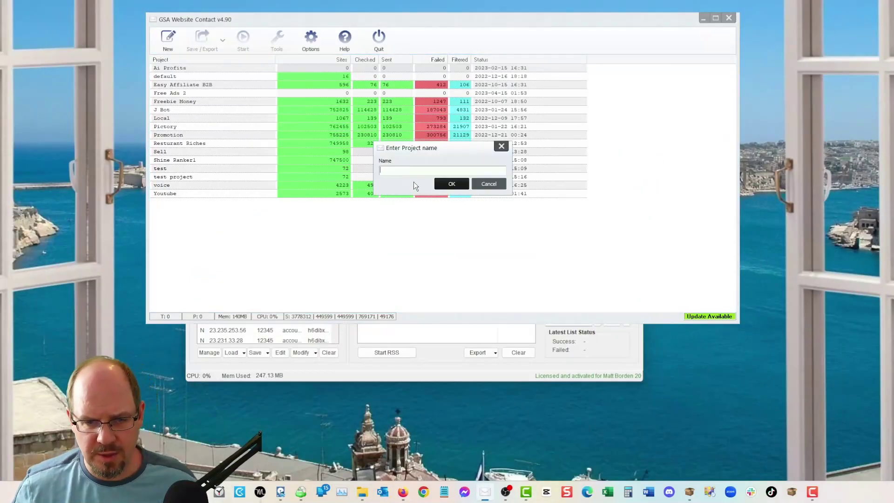
pyautogui.write('scan a')
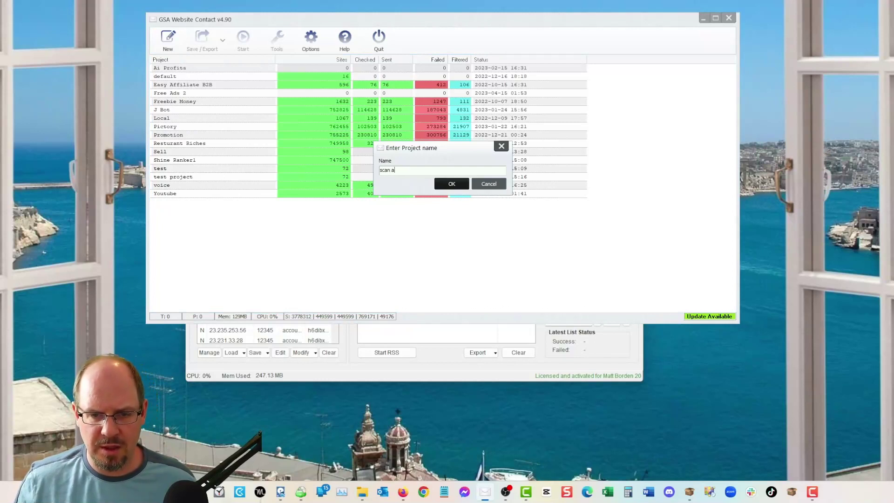
pyautogui.write('ccountants')
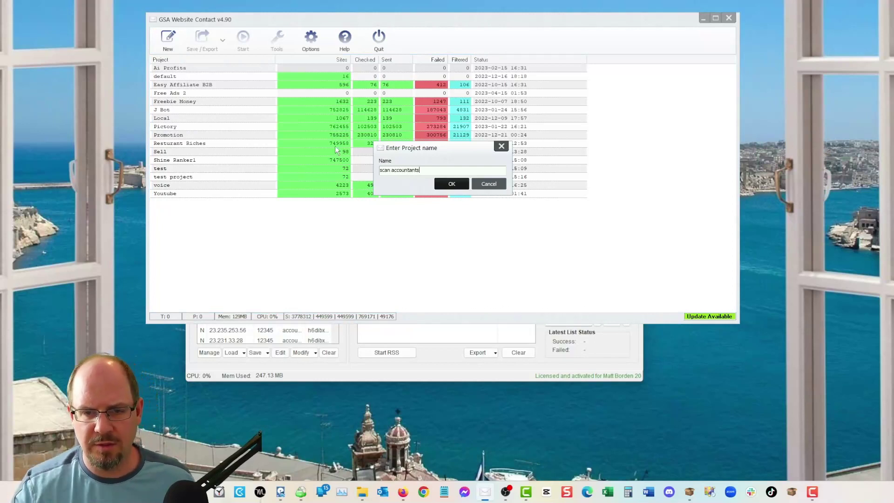
pyautogui.press('Return')
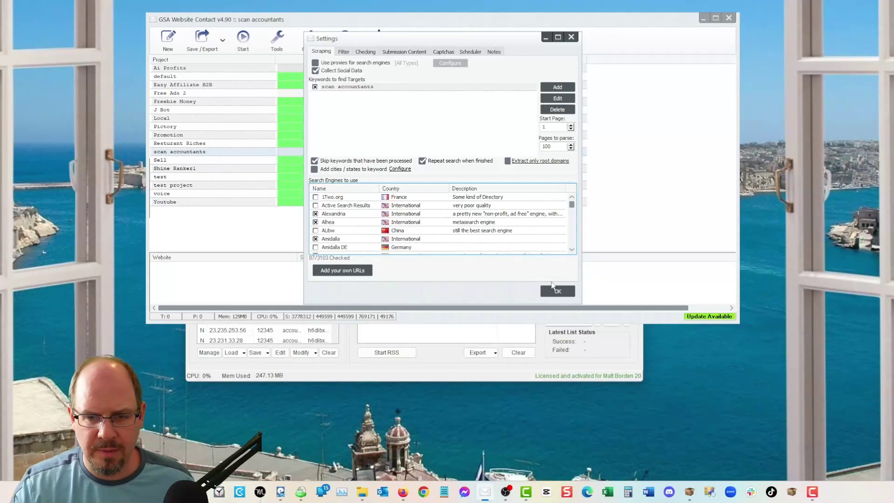
pyautogui.click(343, 51)
pyautogui.click(366, 52)
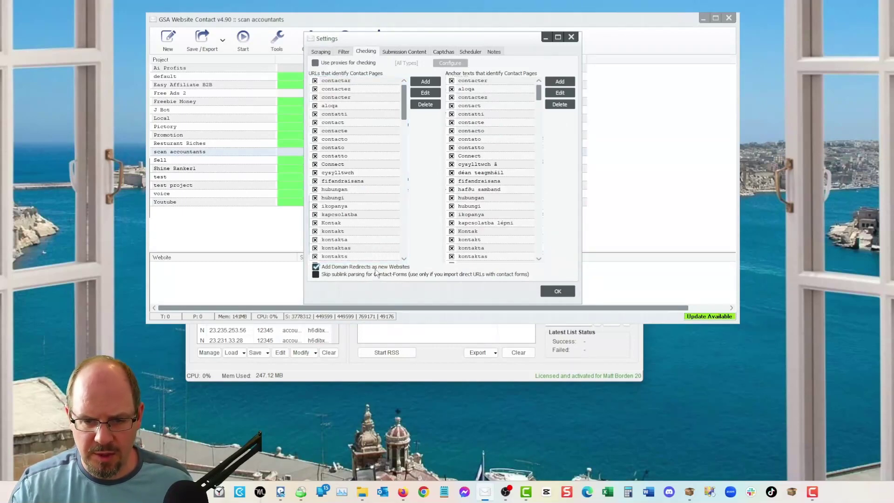
pyautogui.click(557, 291)
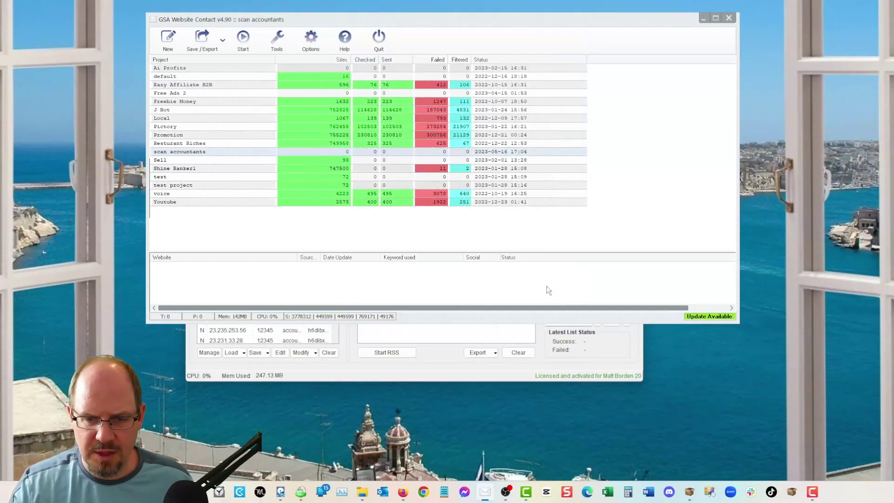
# Step: Import the 124 copied URLs from the clipboard into the scan accountants project
pyautogui.rightClick(188, 151)
pyautogui.moveTo(219, 167)
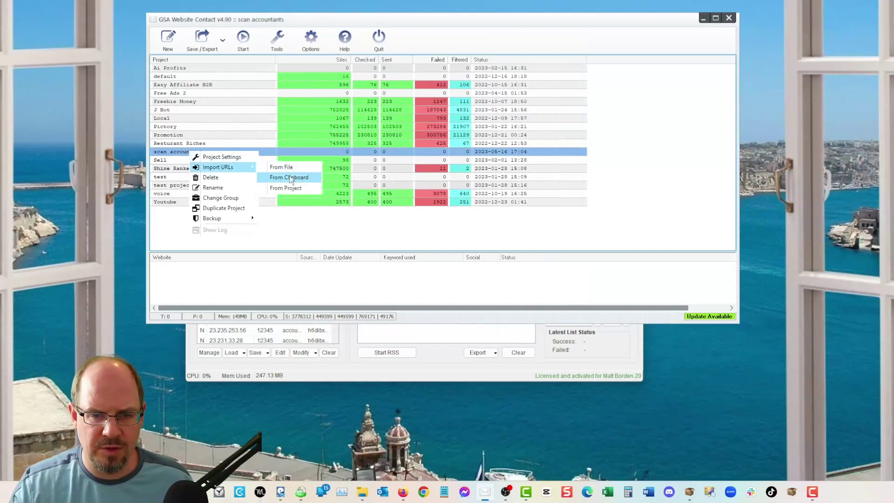
pyautogui.click(289, 177)
pyautogui.click(496, 192)
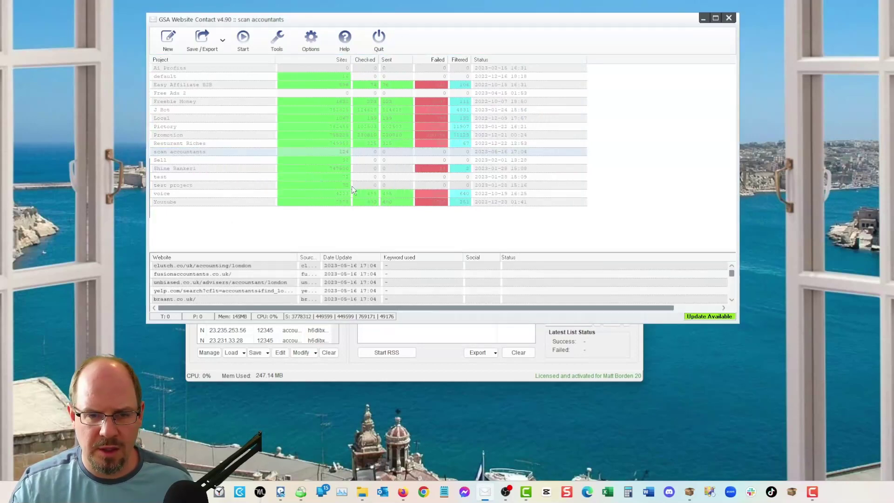
# Step: Start the scan accountants project with Start > Check present WebSites
pyautogui.rightClick(249, 156)
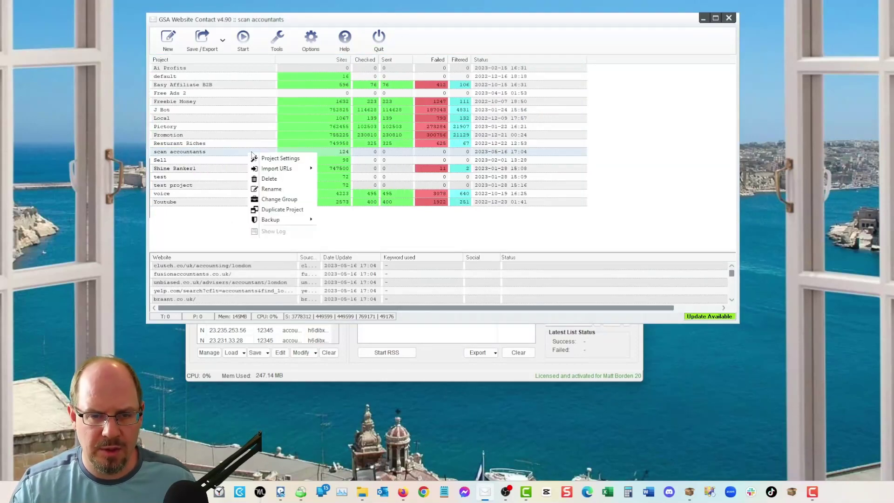
pyautogui.click(212, 152)
pyautogui.click(247, 38)
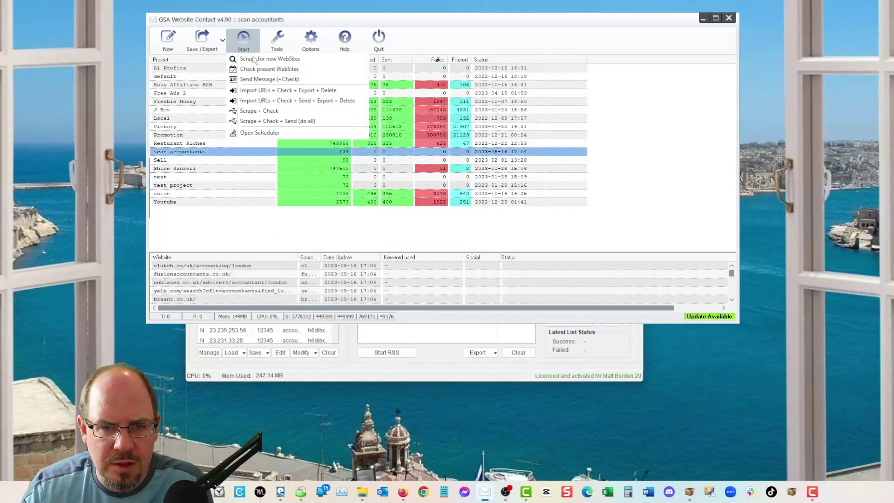
pyautogui.click(284, 71)
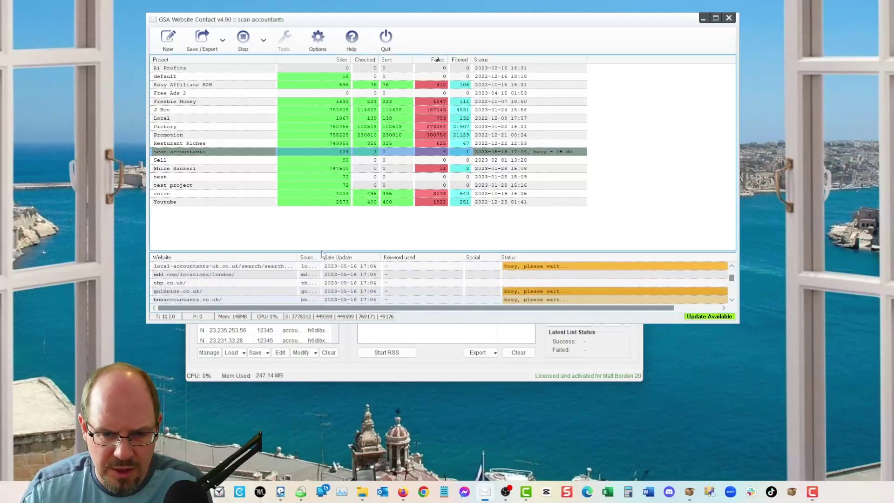
# Step: Enlarge the window and website results list, then scroll through each site's contact-form status
pyautogui.moveTo(320, 254); pyautogui.dragTo(321, 205)
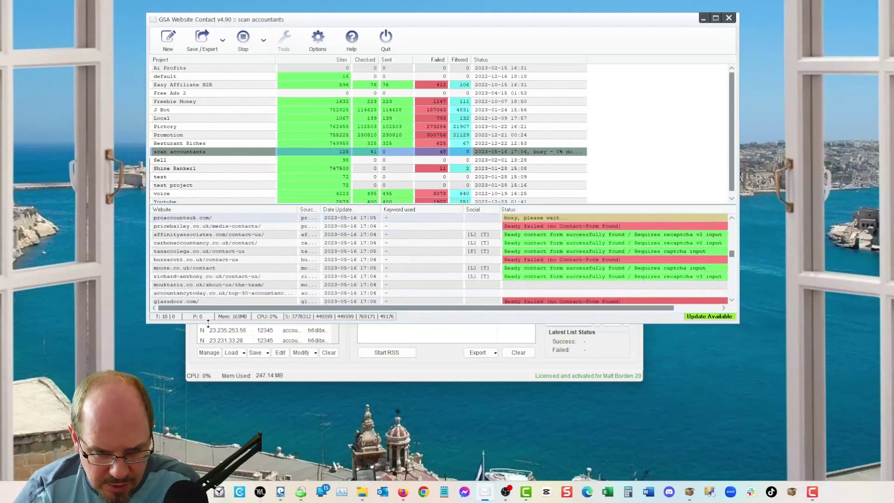
pyautogui.moveTo(208, 322); pyautogui.dragTo(208, 469)
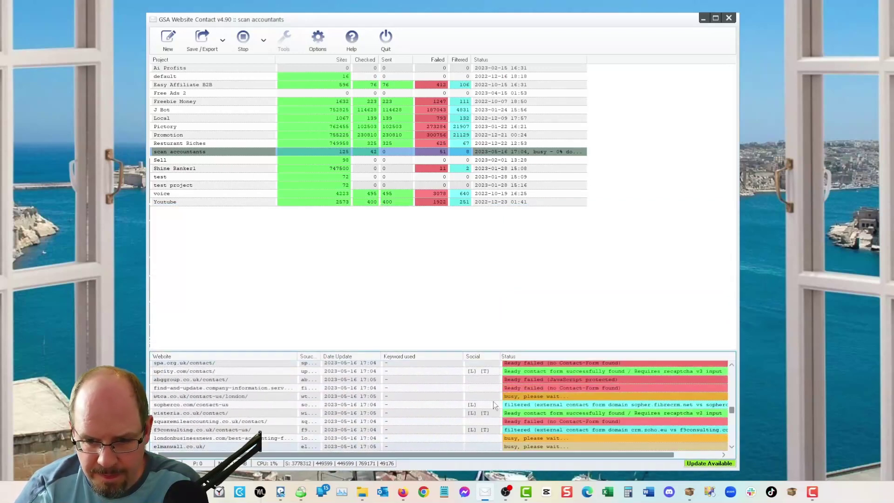
pyautogui.moveTo(473, 353); pyautogui.dragTo(462, 160)
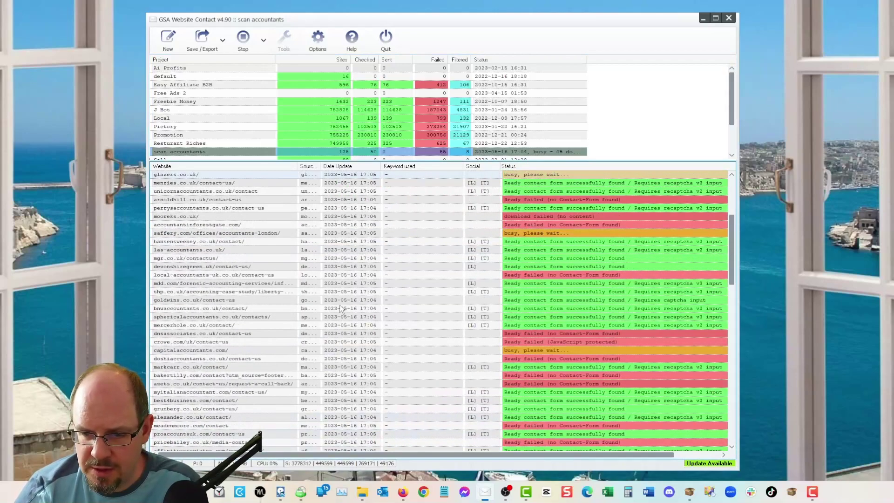
pyautogui.scroll(-20, 341, 308)
pyautogui.click(424, 151)
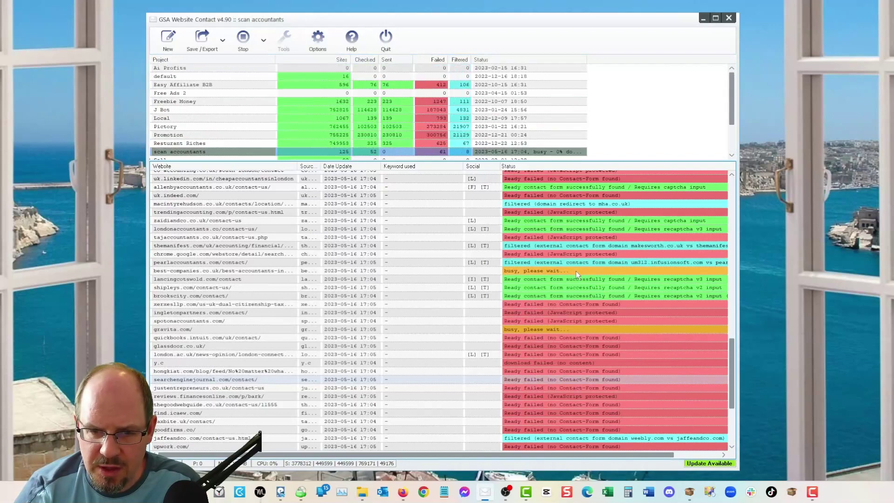
pyautogui.scroll(-1, 576, 271)
# Step: Stop the check and select all Status: Successfully Checked sites for export
pyautogui.click(243, 37)
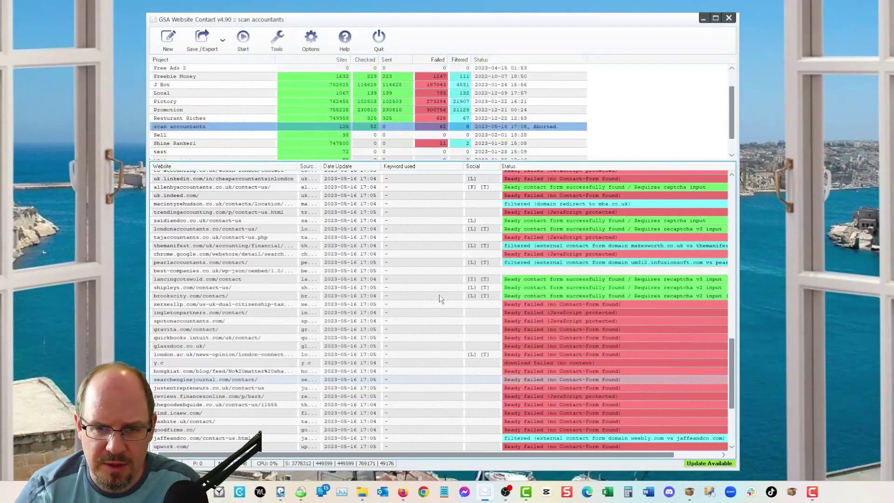
pyautogui.rightClick(296, 237)
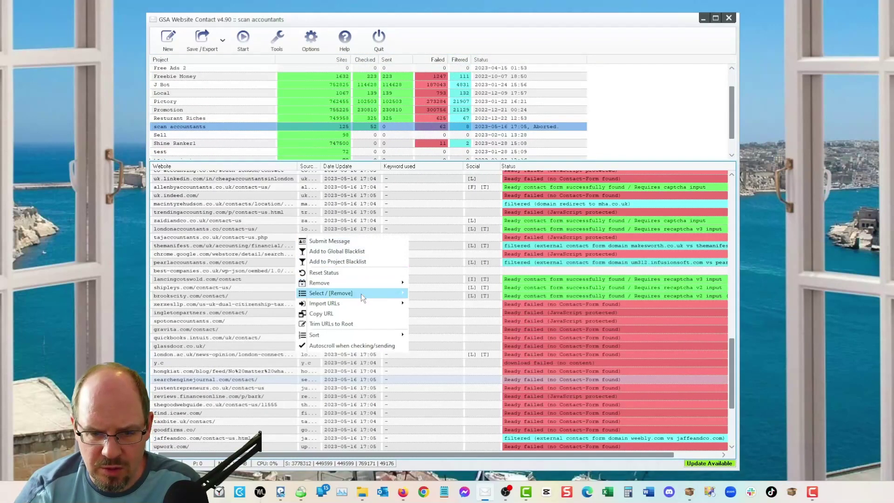
pyautogui.moveTo(361, 293)
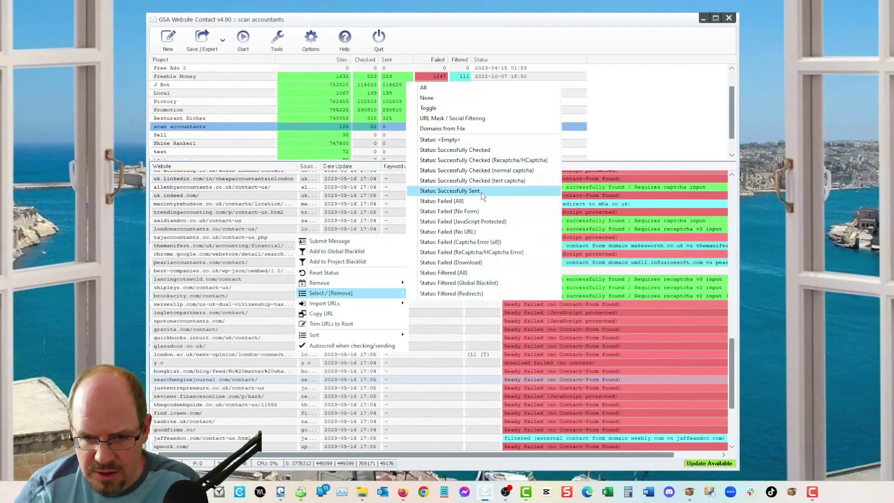
pyautogui.click(449, 150)
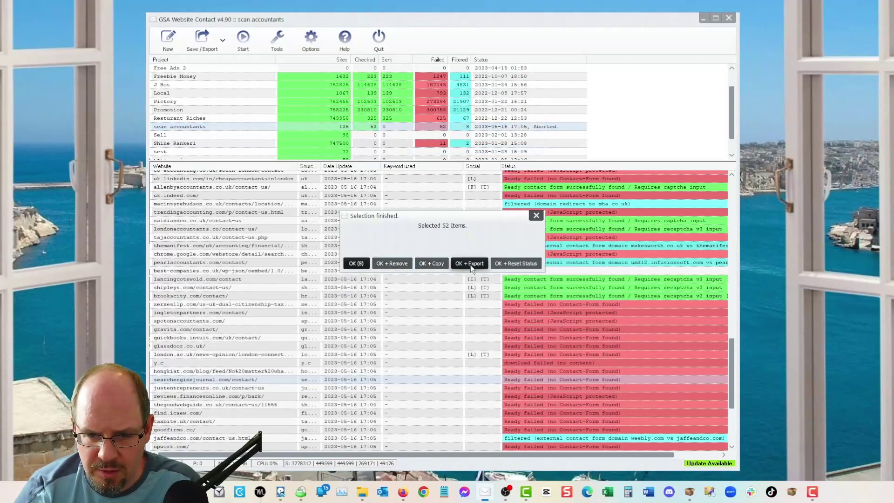
pyautogui.click(471, 263)
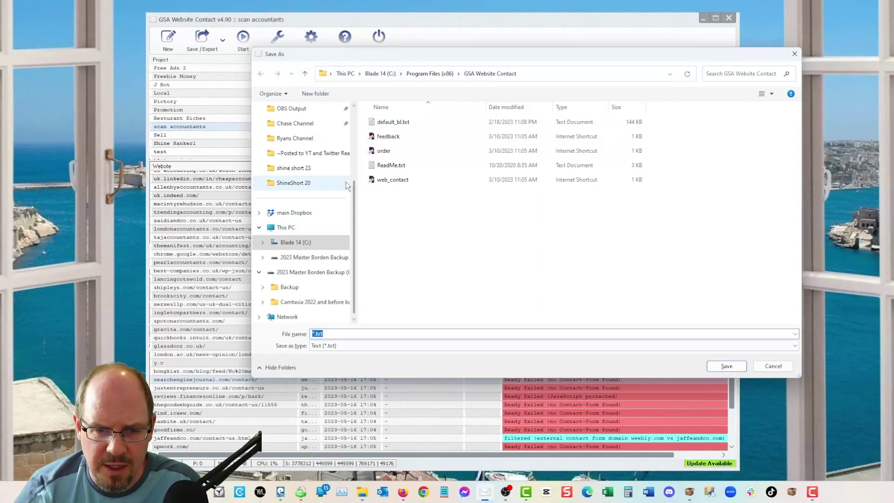
# Step: Save the export as 'accounts UK contact forms' in New folder (21) under Del When Done
pyautogui.scroll(2, 345, 191)
pyautogui.click(291, 153)
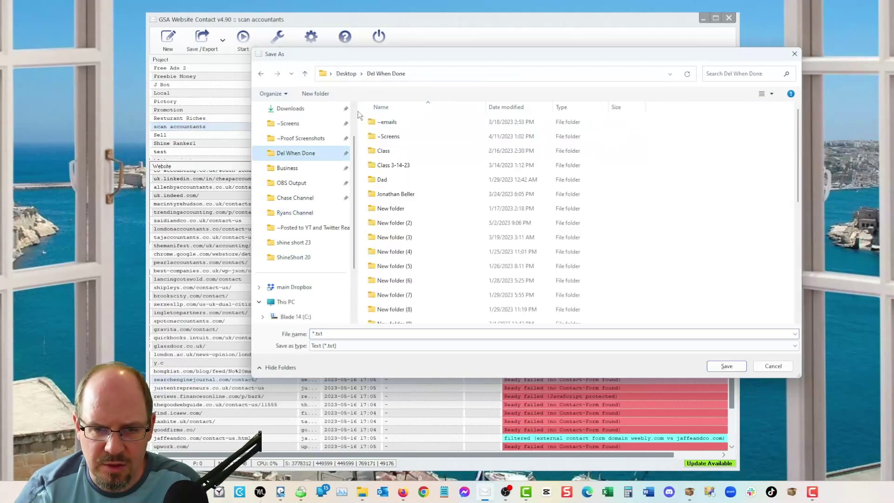
pyautogui.click(315, 94)
pyautogui.press('Return')
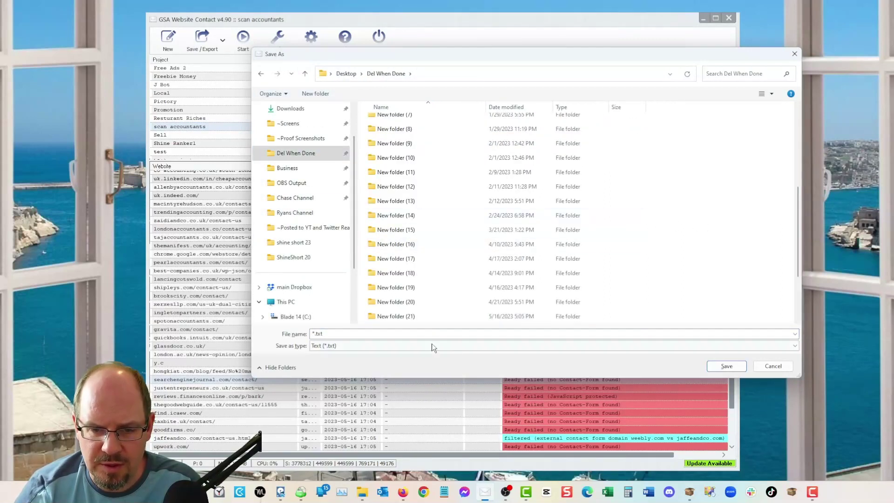
pyautogui.press('Return')
pyautogui.write('a')
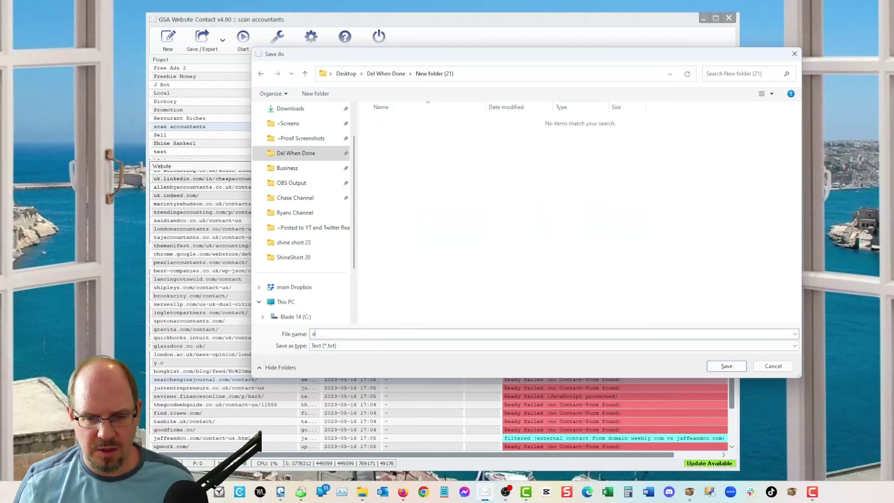
pyautogui.write('ccounts')
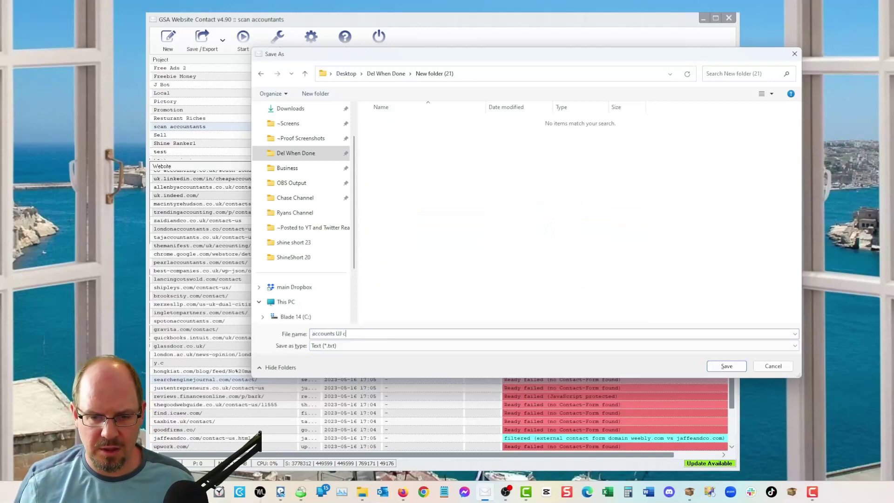
pyautogui.write(' UK contact fo')
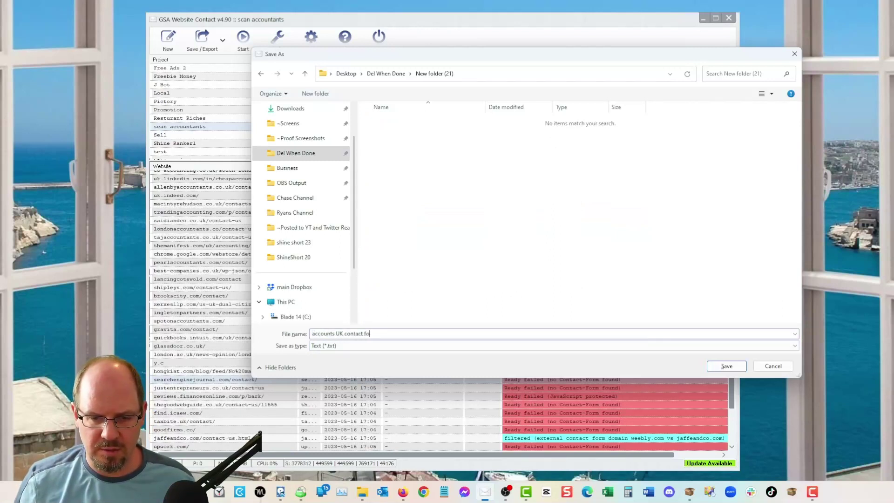
pyautogui.write('rms')
pyautogui.press('Return')
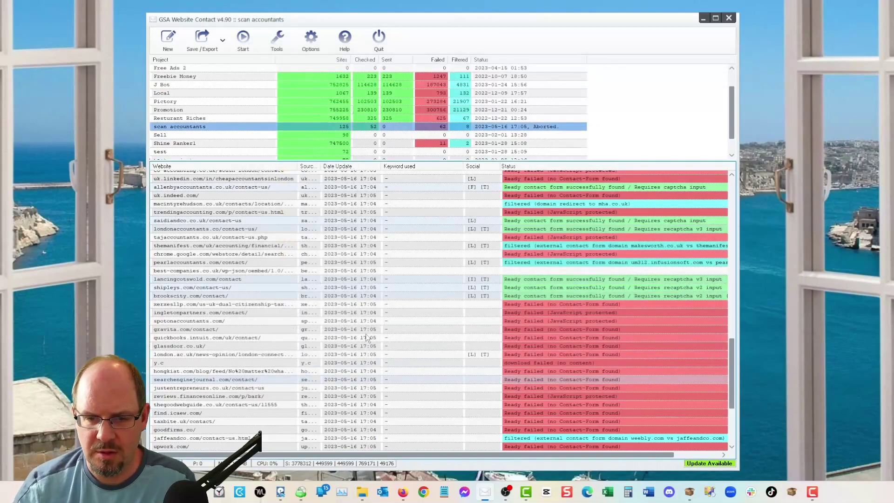
# Step: Open accounts UK contact forms.txt from New folder (21) in Notepad
pyautogui.click(365, 494)
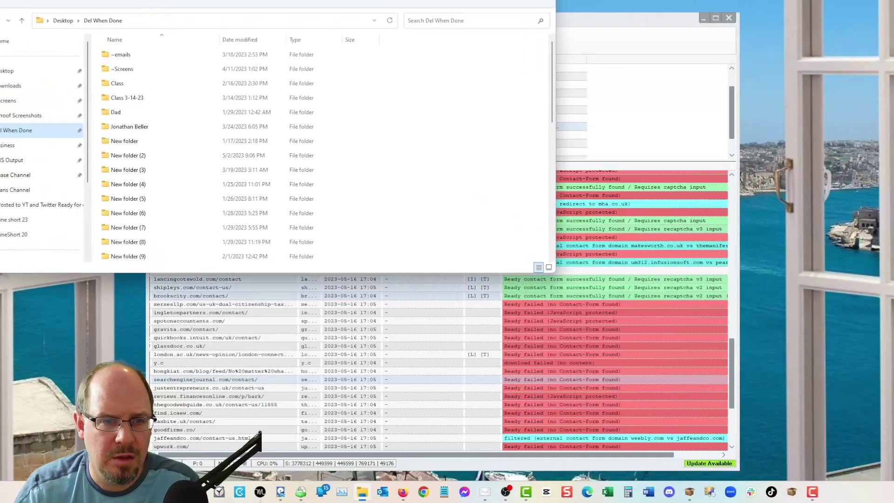
pyautogui.scroll(-5, 223, 132)
pyautogui.doubleClick(141, 141)
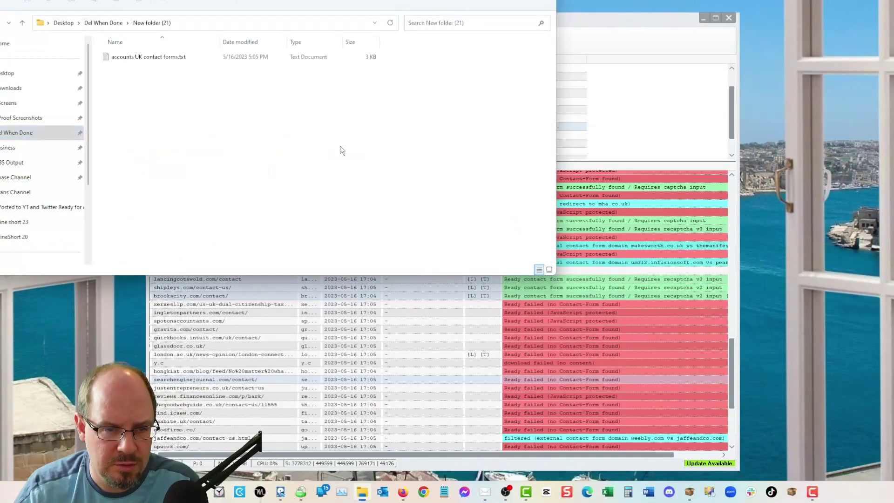
pyautogui.doubleClick(125, 56)
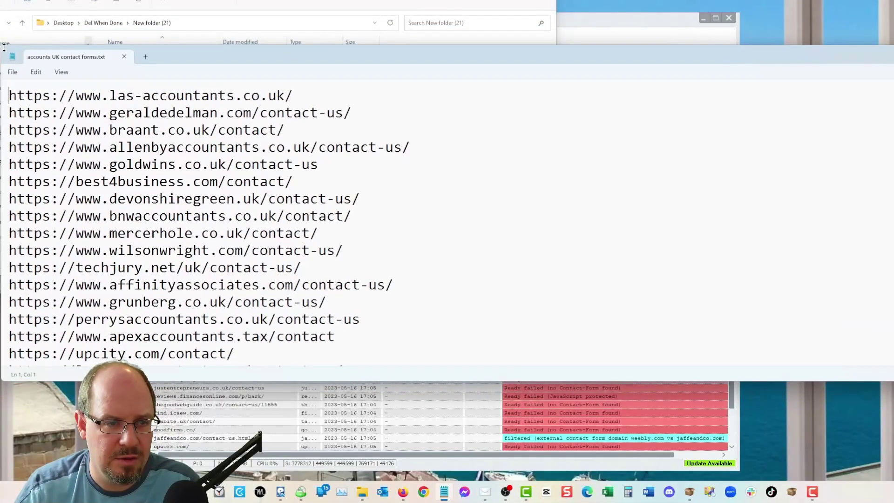
# Step: Resize and centre Notepad, review the contact-page URLs, then minimise it
pyautogui.moveTo(3, 48); pyautogui.dragTo(741, 67)
pyautogui.moveTo(791, 52); pyautogui.dragTo(381, 74)
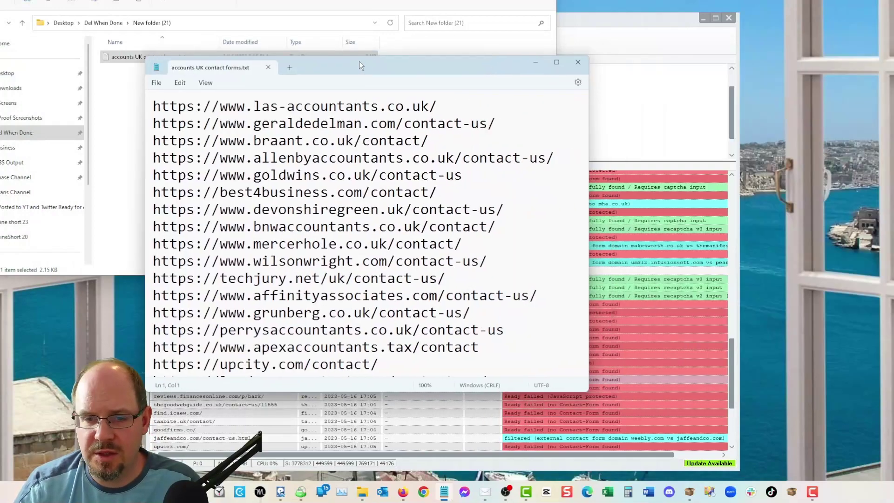
pyautogui.click(437, 175)
pyautogui.moveTo(395, 106); pyautogui.dragTo(447, 158)
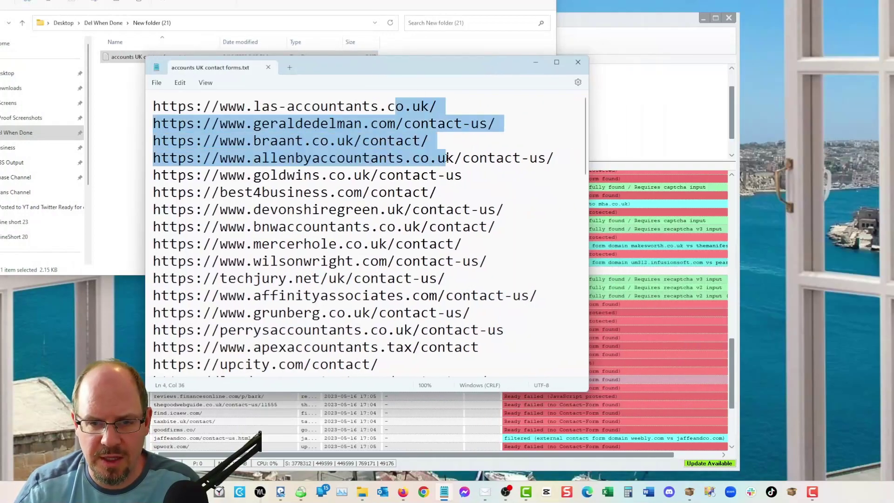
pyautogui.tripleClick(338, 108)
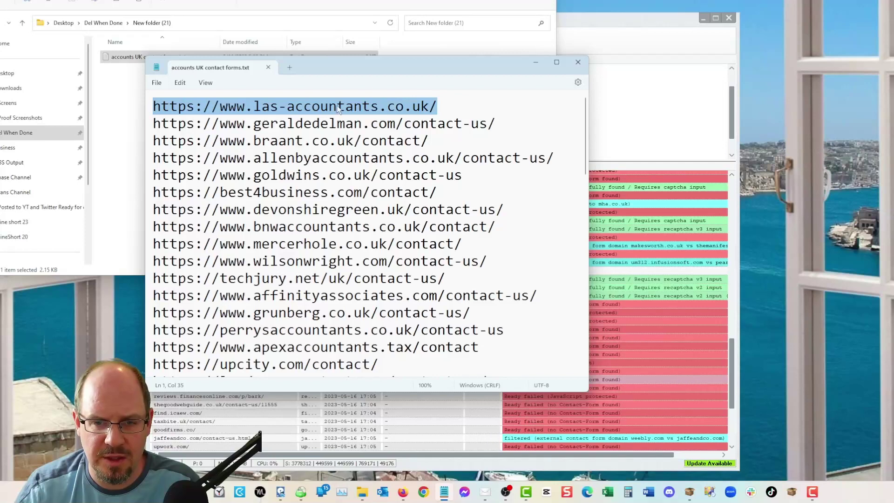
pyautogui.moveTo(495, 123); pyautogui.dragTo(161, 123)
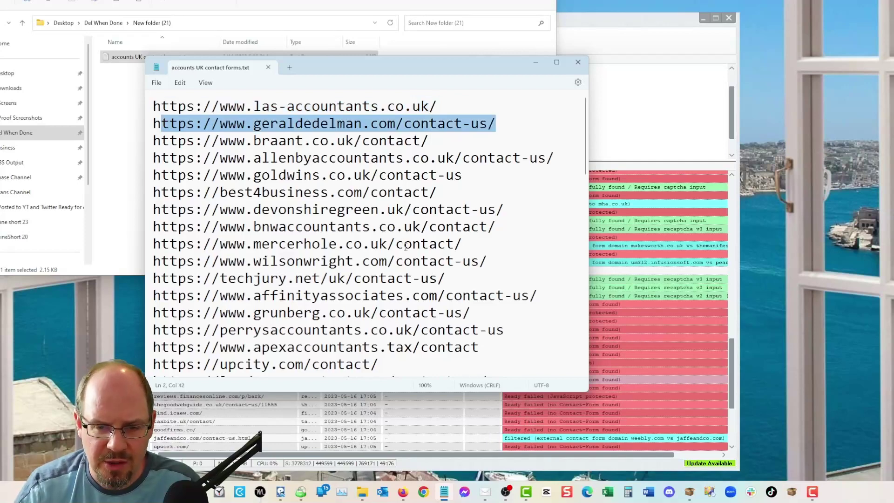
pyautogui.scroll(-7, 406, 247)
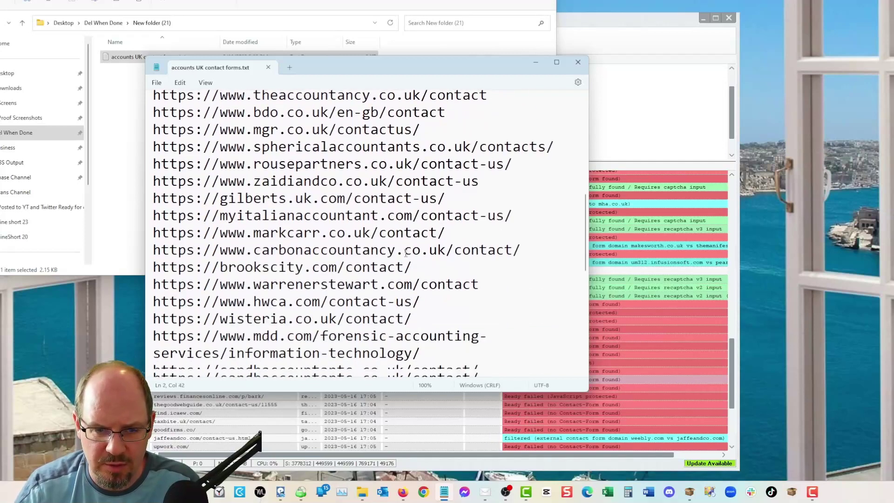
pyautogui.scroll(-7, 406, 253)
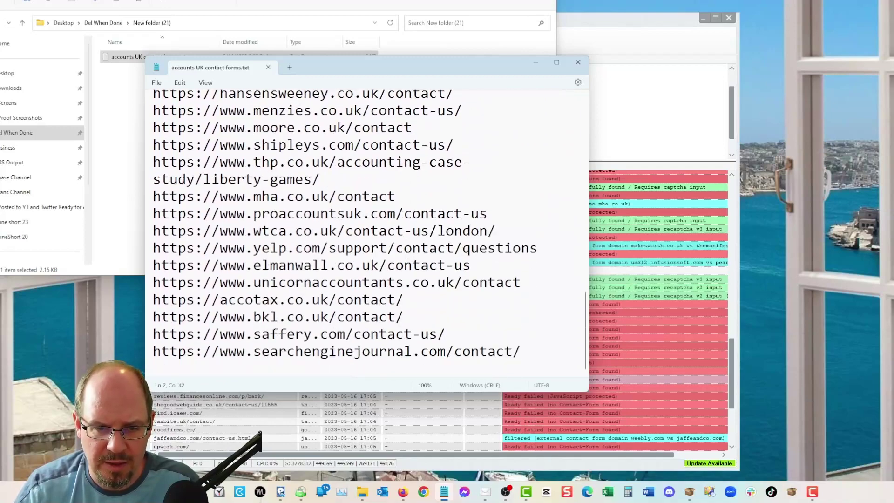
pyautogui.scroll(14, 406, 254)
pyautogui.click(534, 63)
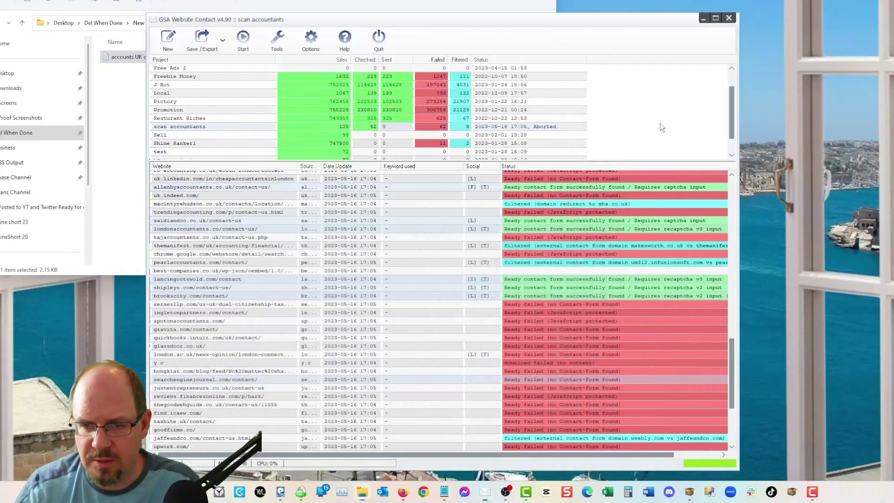
pyautogui.click(662, 128)
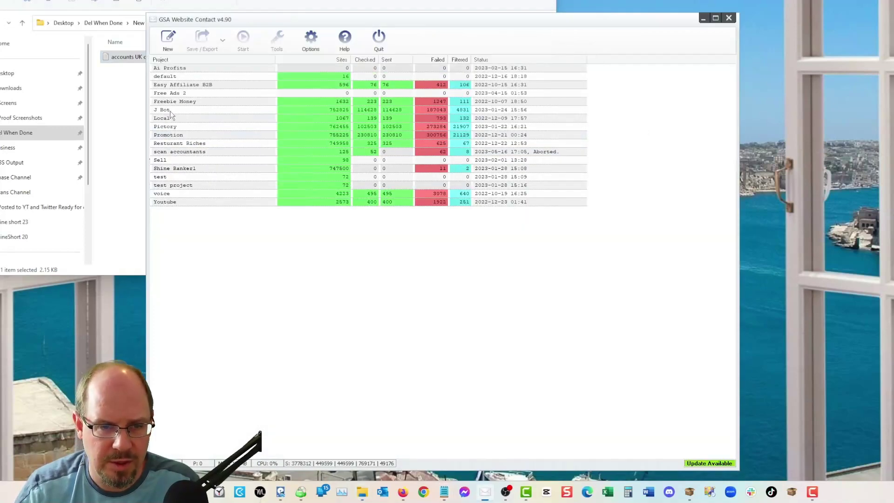
pyautogui.click(177, 154)
pyautogui.moveTo(369, 155)
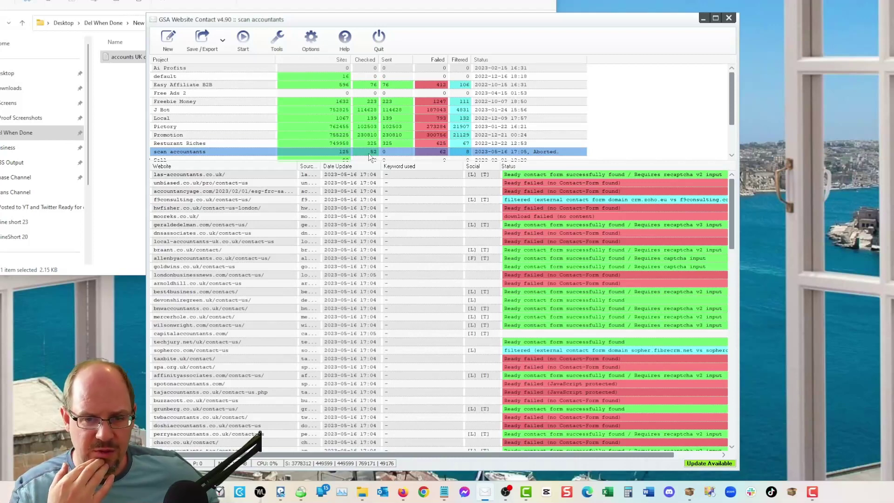
# Step: Open Calculator and compute 52 ÷ 125 = 0.416
pyautogui.click(627, 492)
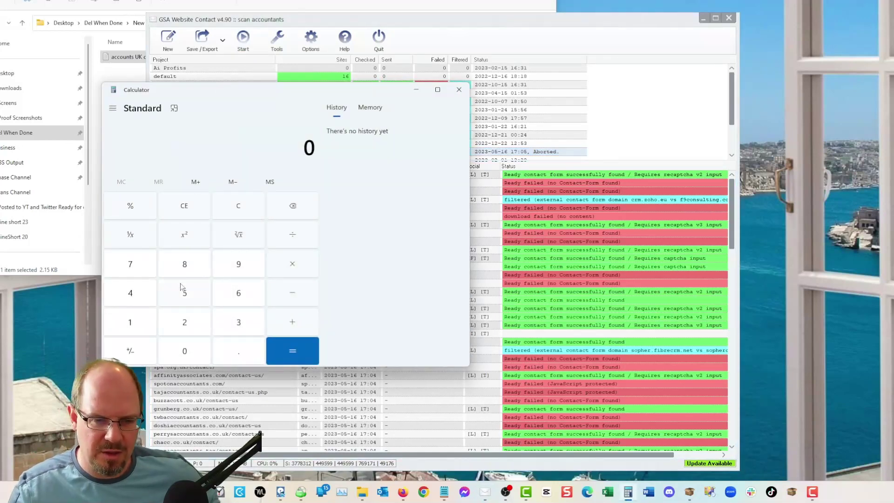
pyautogui.click(183, 291)
pyautogui.click(185, 321)
pyautogui.click(293, 233)
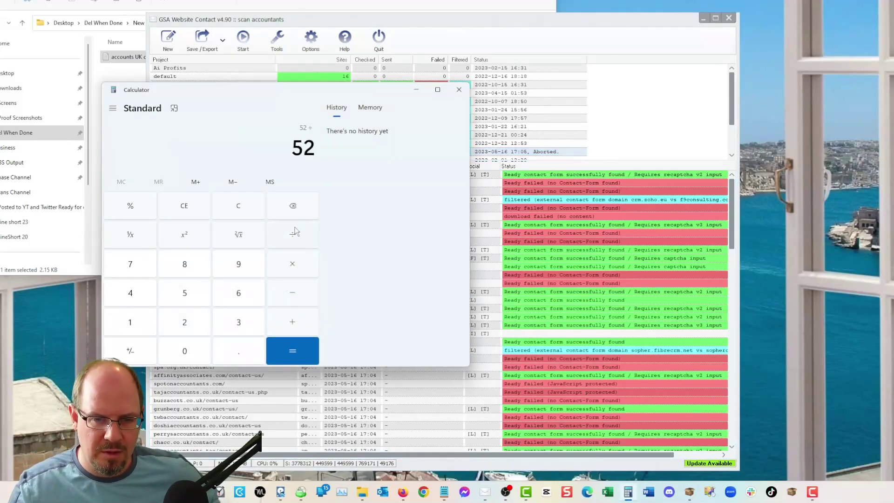
pyautogui.click(125, 323)
pyautogui.click(184, 322)
pyautogui.click(185, 292)
pyautogui.click(292, 350)
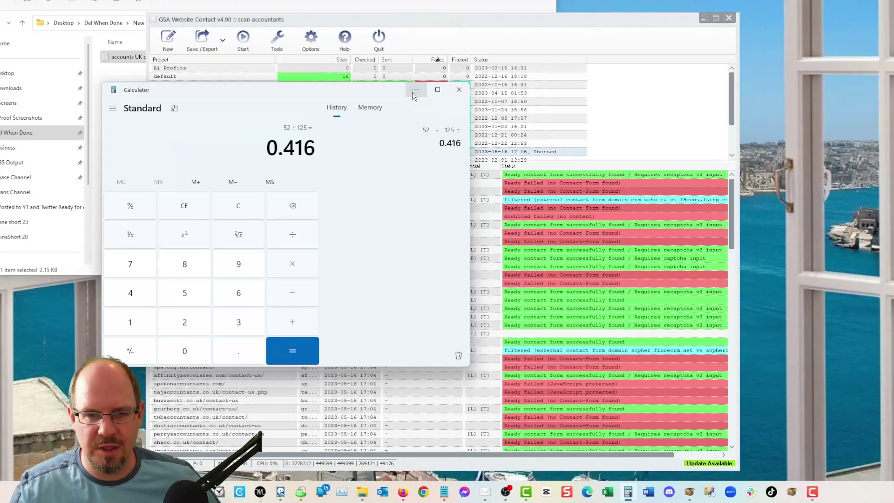
# Step: Multiply the 0.416 result by 0.7 to get 0.2912
pyautogui.moveTo(433, 96)
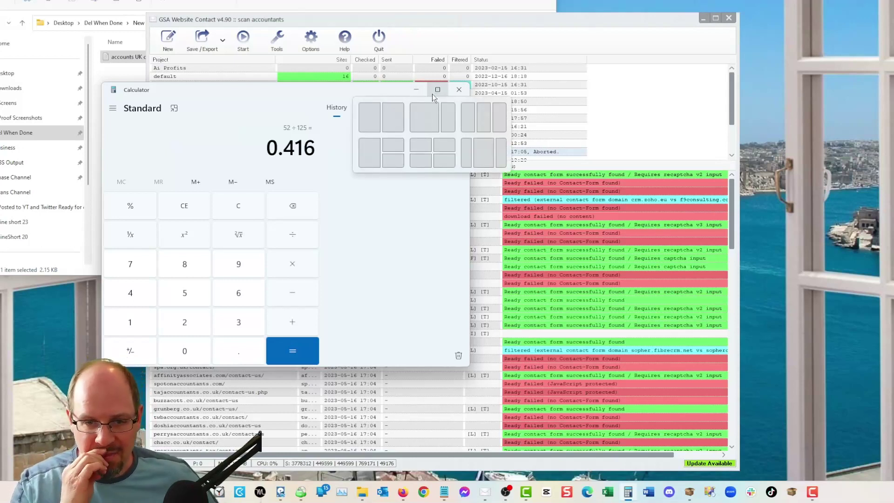
pyautogui.click(302, 270)
pyautogui.click(243, 358)
pyautogui.click(131, 264)
pyautogui.click(188, 362)
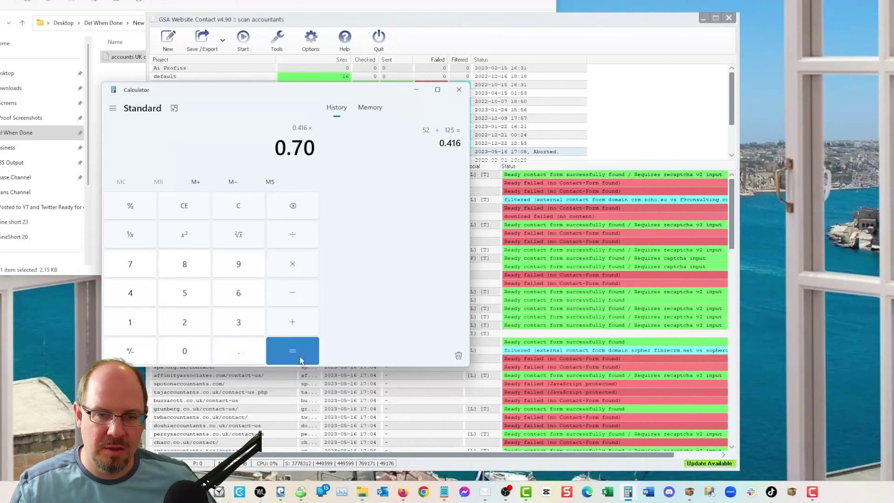
pyautogui.click(293, 353)
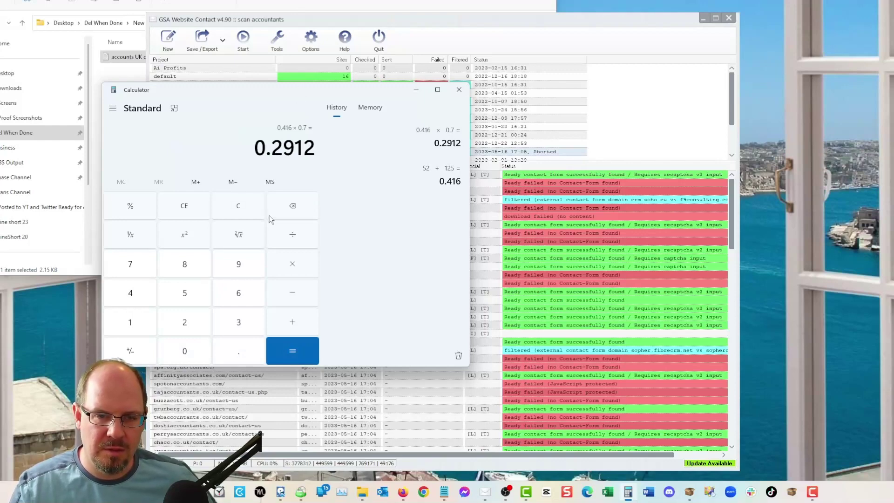
# Step: Clear Calculator, compute 0.7 × 52 = 36.4, then close Calculator
pyautogui.click(290, 208)
pyautogui.moveTo(240, 91); pyautogui.dragTo(529, 155)
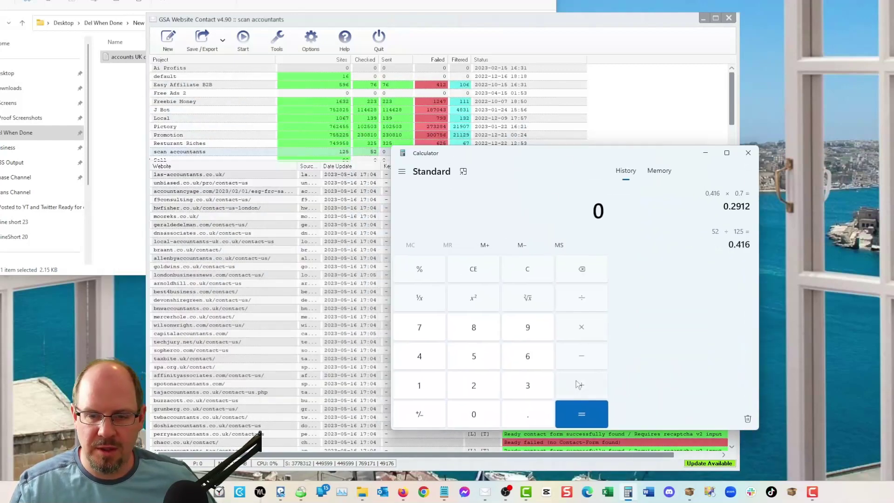
pyautogui.click(524, 410)
pyautogui.click(419, 328)
pyautogui.click(474, 414)
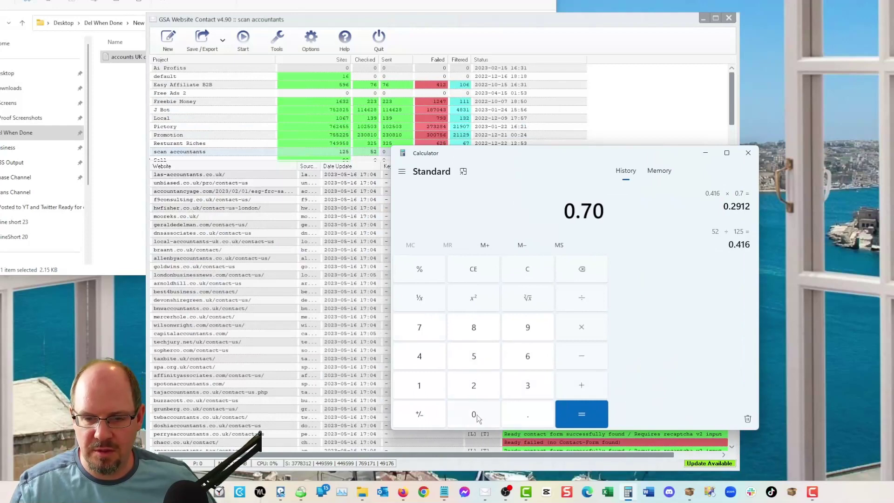
pyautogui.click(582, 332)
pyautogui.click(488, 362)
pyautogui.click(484, 385)
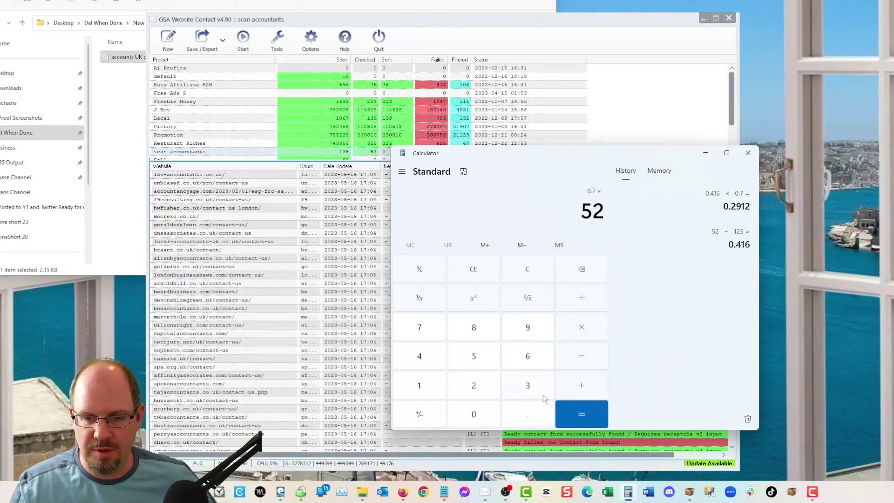
pyautogui.click(604, 418)
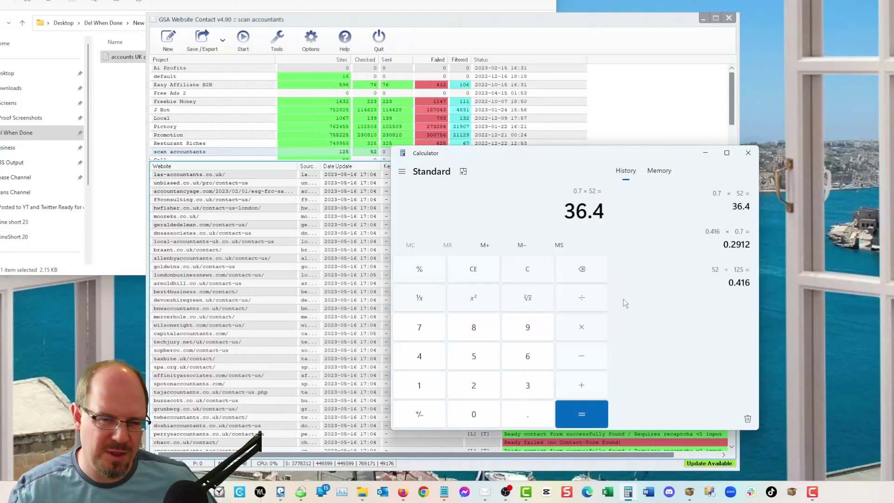
pyautogui.moveTo(608, 154); pyautogui.dragTo(521, 143)
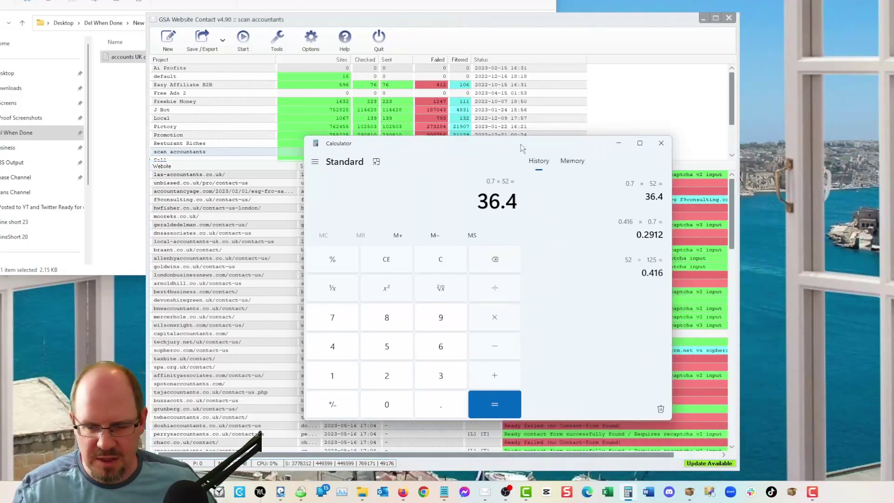
pyautogui.click(661, 142)
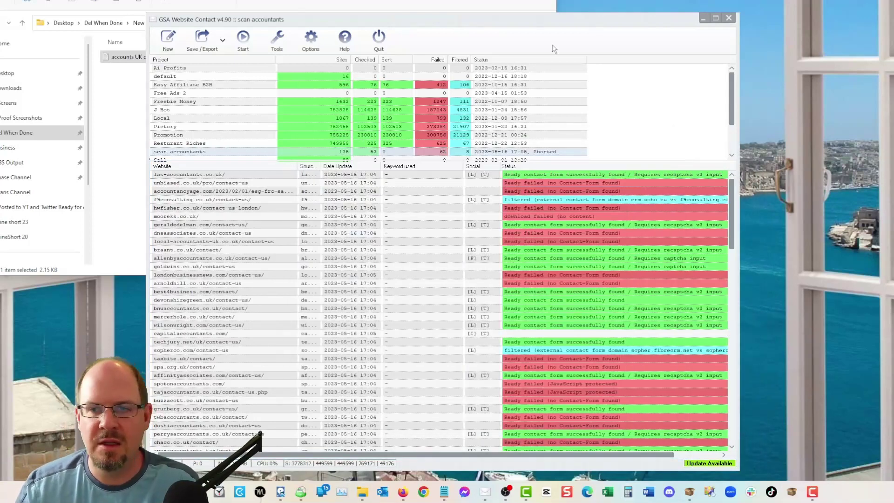
# Step: Minimize GSA Website Contact and close File Explorer to bring ScrapeBox forward
pyautogui.click(704, 17)
pyautogui.moveTo(440, 9); pyautogui.dragTo(494, 46)
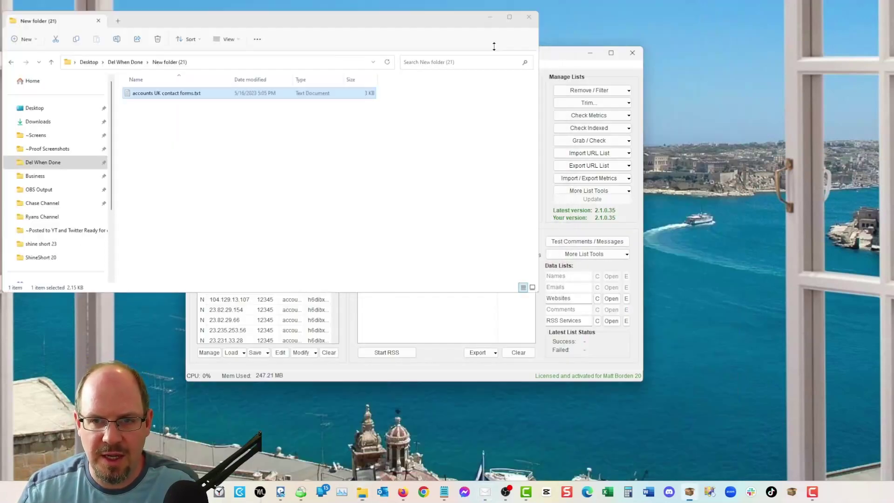
pyautogui.click(489, 17)
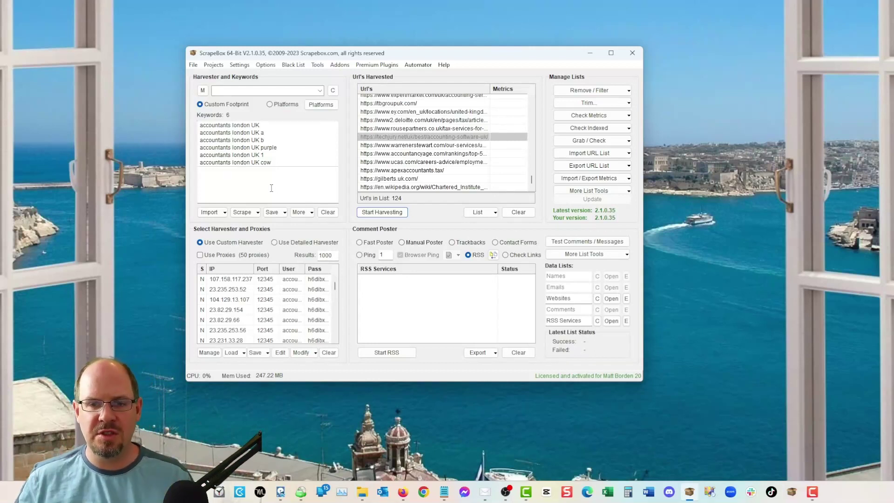
pyautogui.click(591, 90)
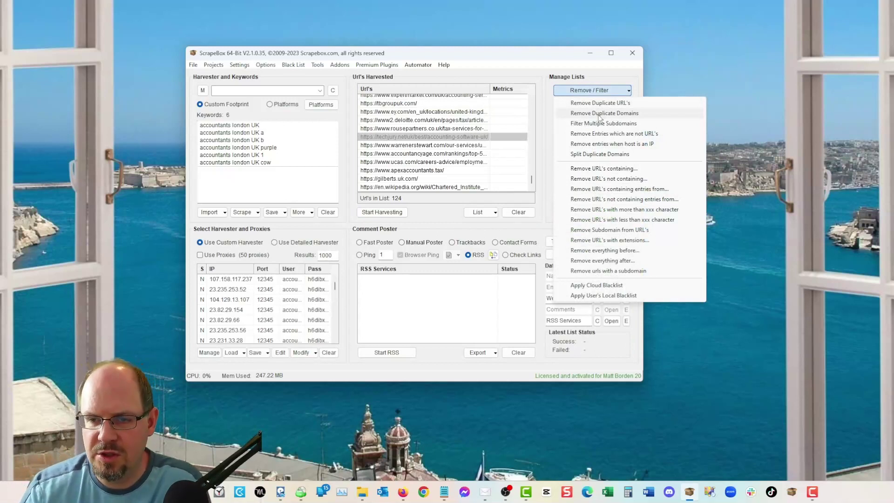
pyautogui.click(530, 64)
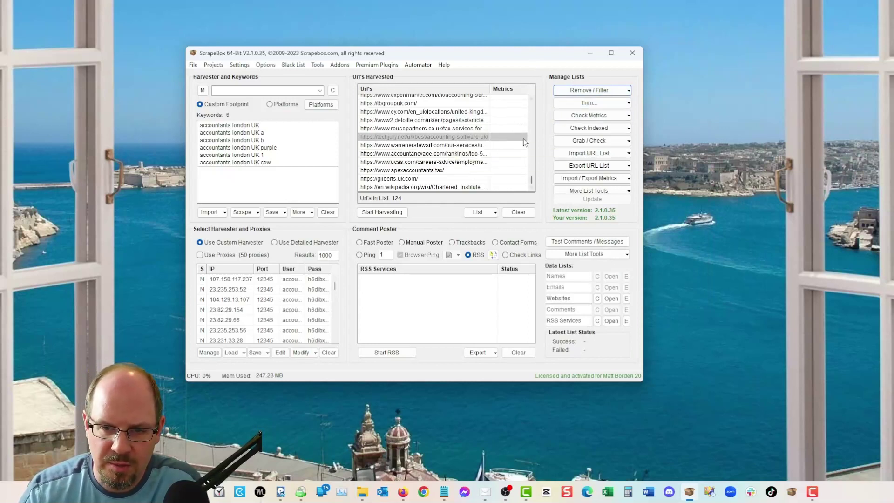
pyautogui.scroll(10, 463, 169)
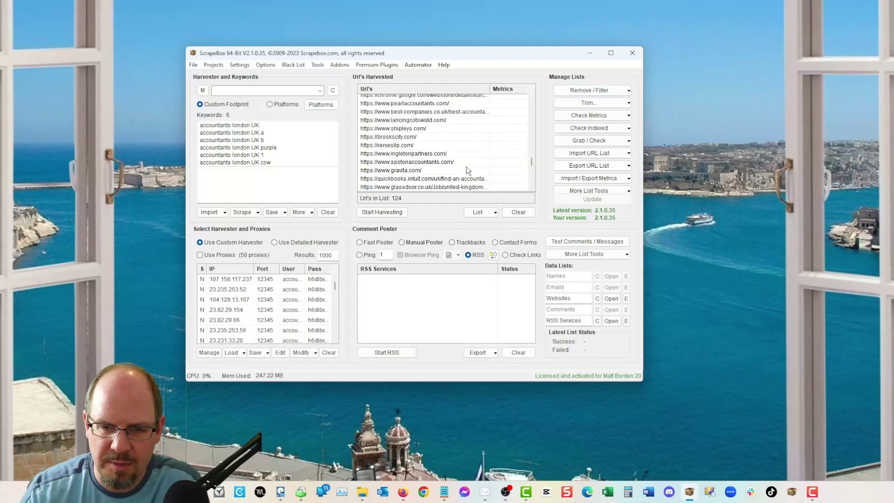
pyautogui.click(586, 103)
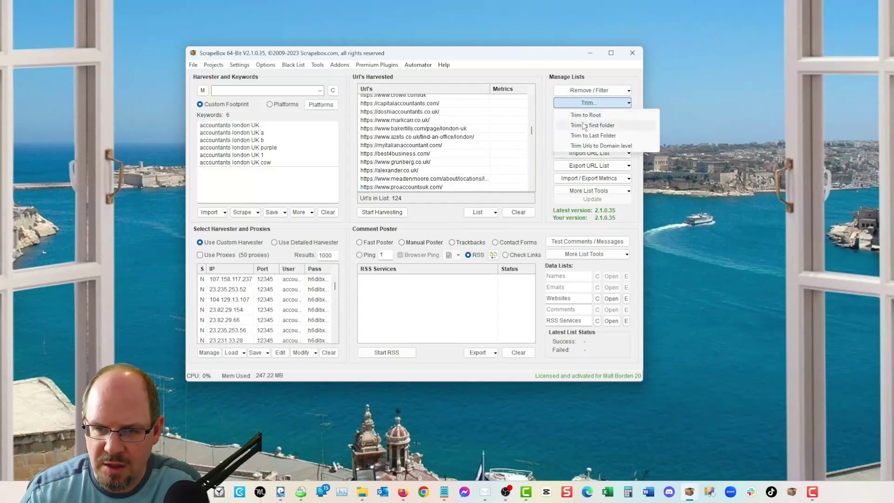
pyautogui.click(584, 115)
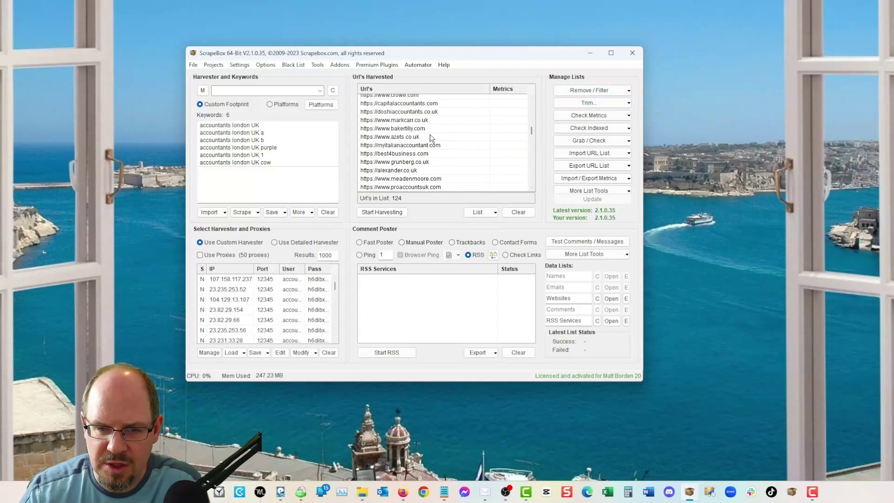
pyautogui.scroll(20, 461, 136)
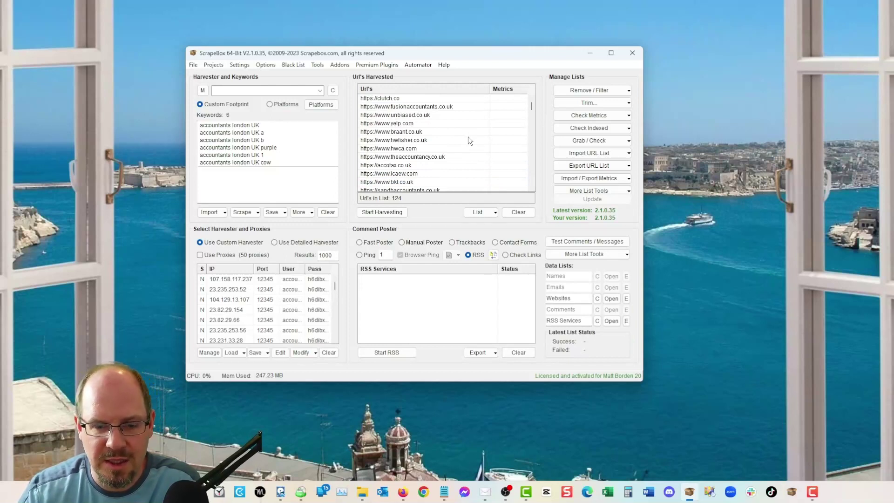
pyautogui.scroll(-20, 468, 136)
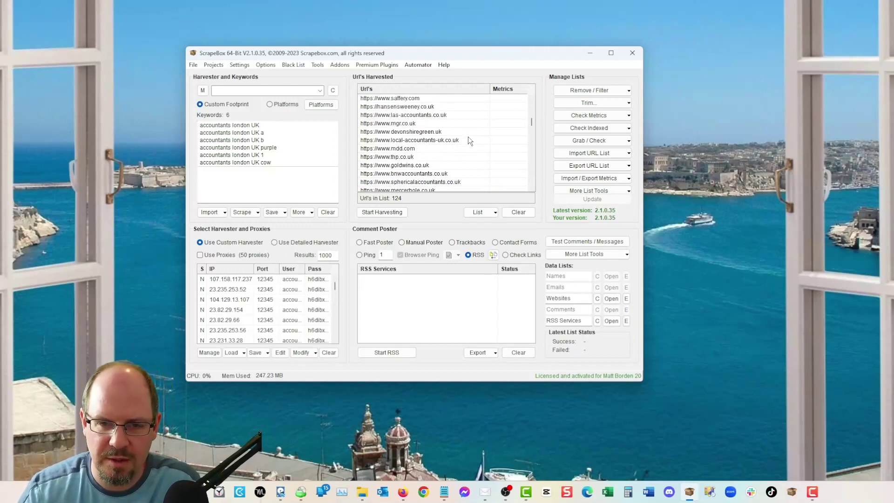
pyautogui.scroll(-1, 445, 128)
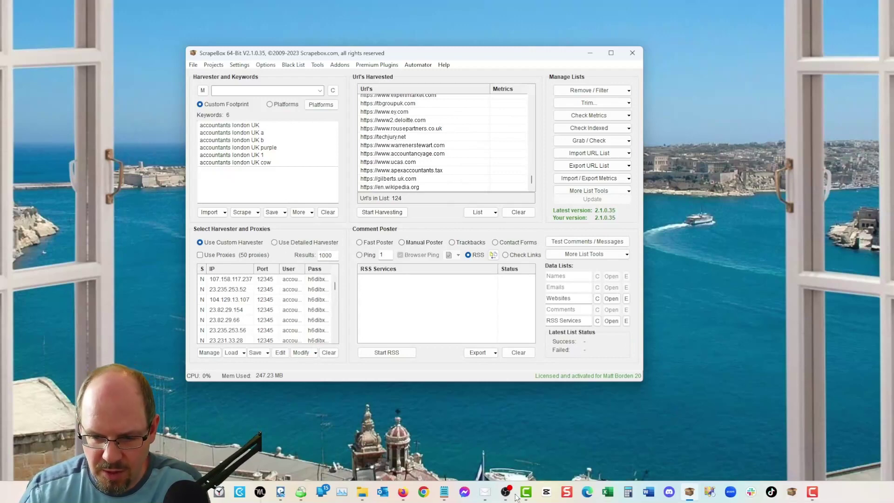
# Step: Select the 52 Status: Successfully Checked websites in GSA, then minimize it back to ScrapeBox
pyautogui.click(486, 493)
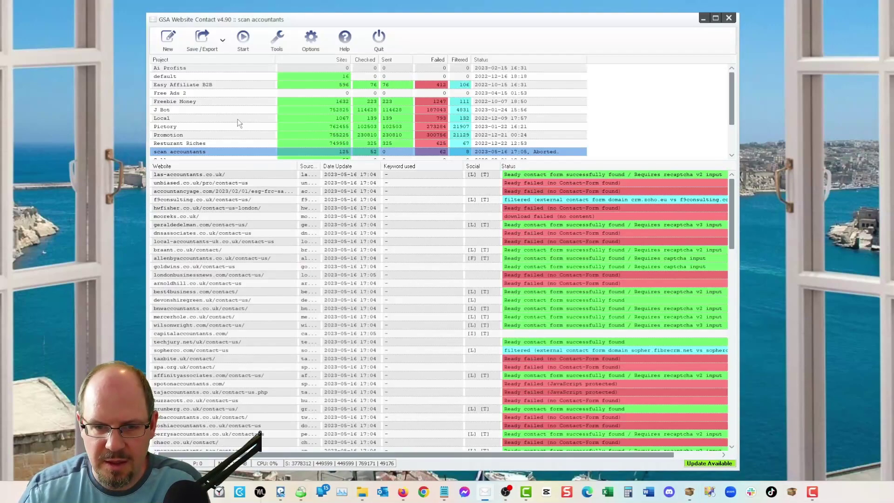
pyautogui.click(243, 39)
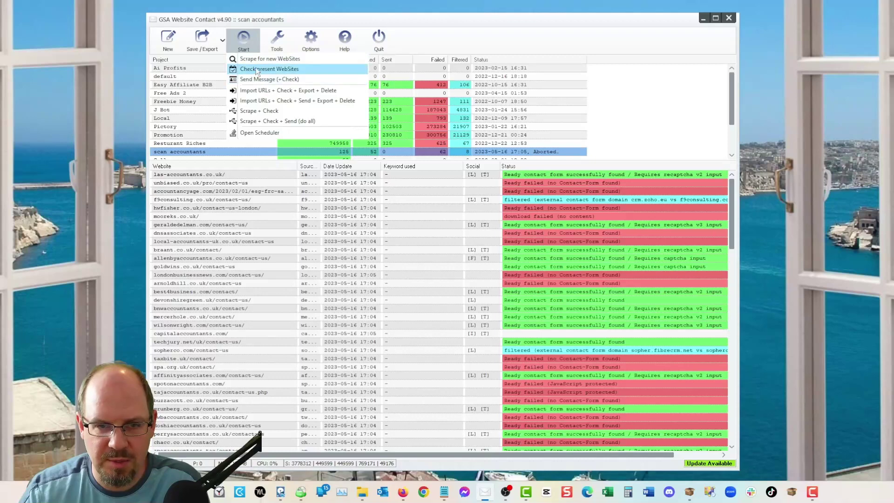
pyautogui.click(457, 300)
pyautogui.rightClick(456, 300)
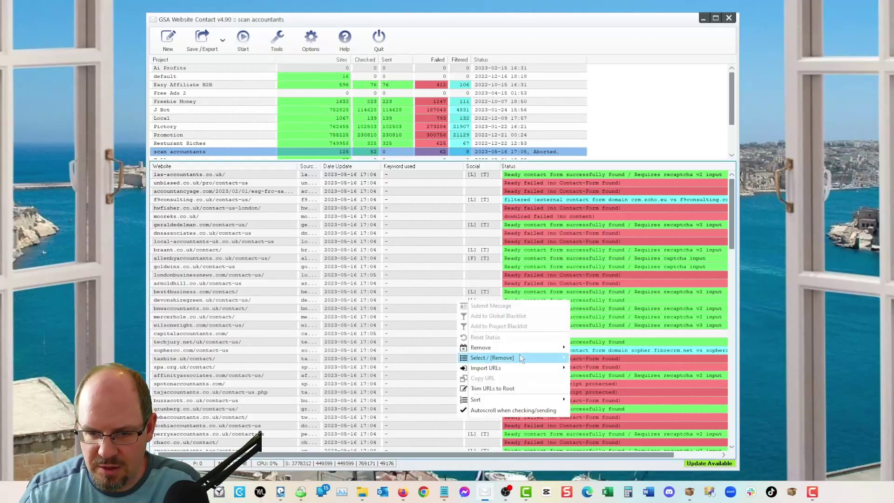
pyautogui.moveTo(539, 356)
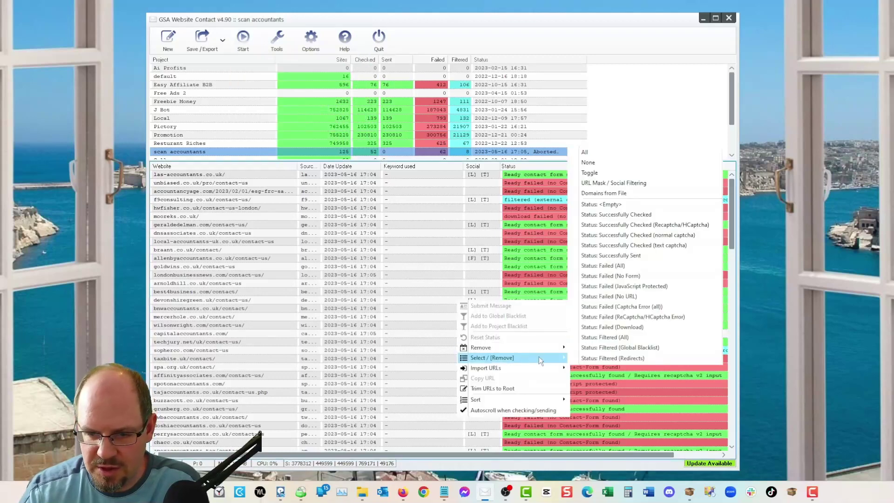
pyautogui.click(632, 214)
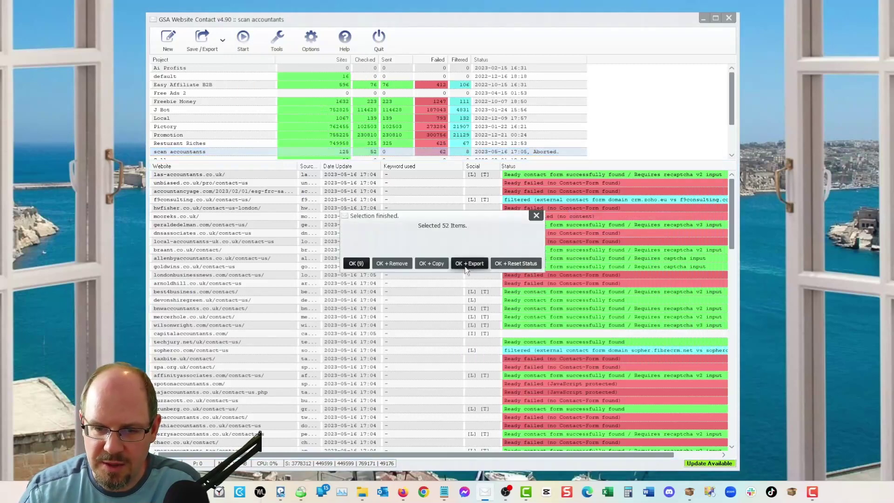
pyautogui.click(537, 215)
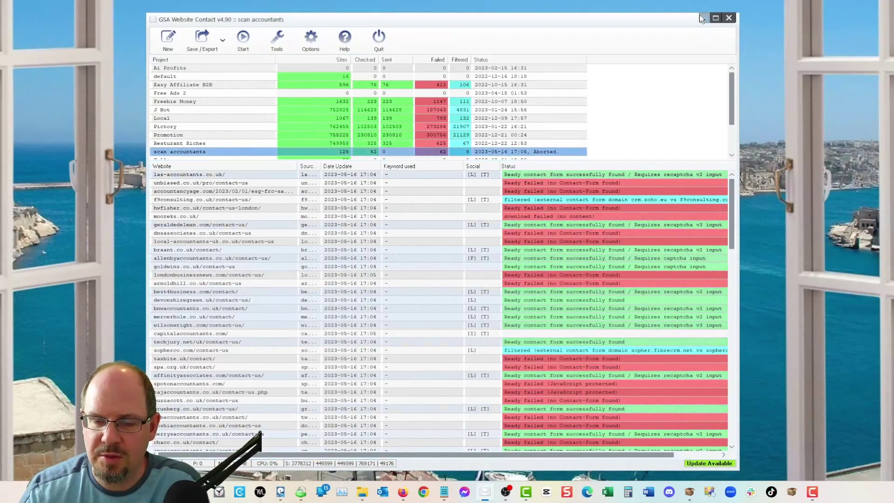
pyautogui.click(701, 17)
pyautogui.click(377, 65)
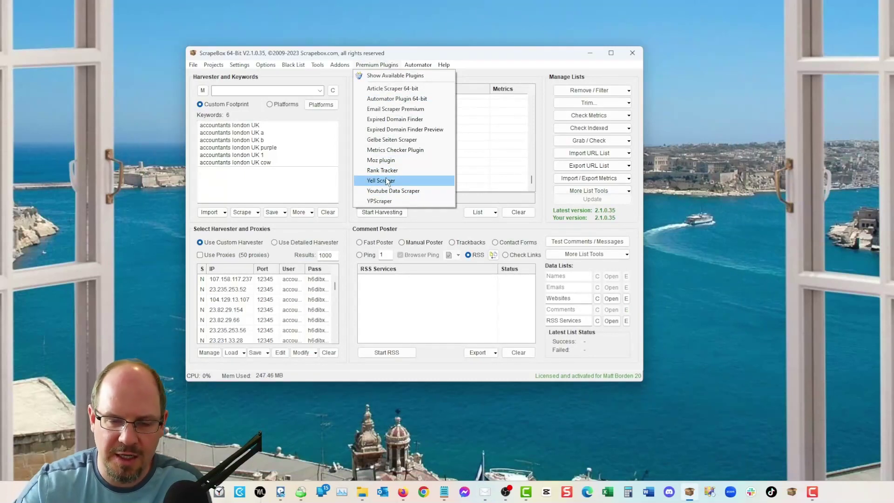
# Step: Dismiss the Premium Plugins list without launching any plugin, keeping the 124 harvested URLs shown
pyautogui.click(482, 116)
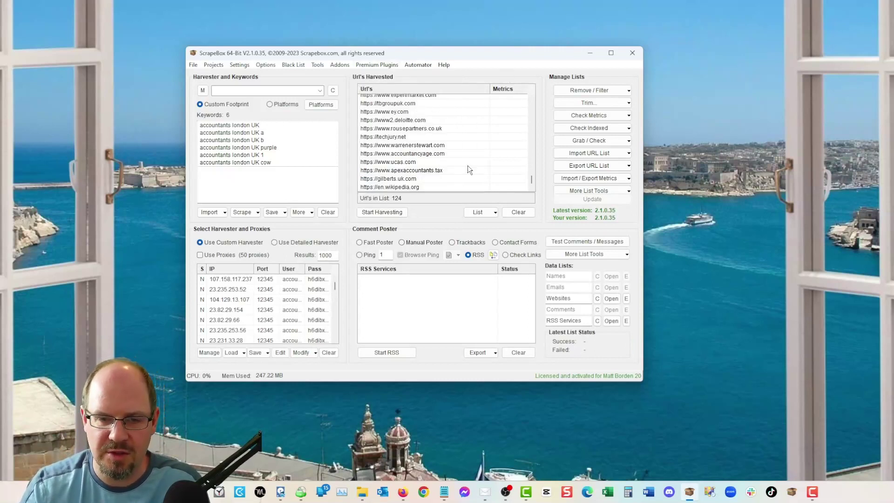